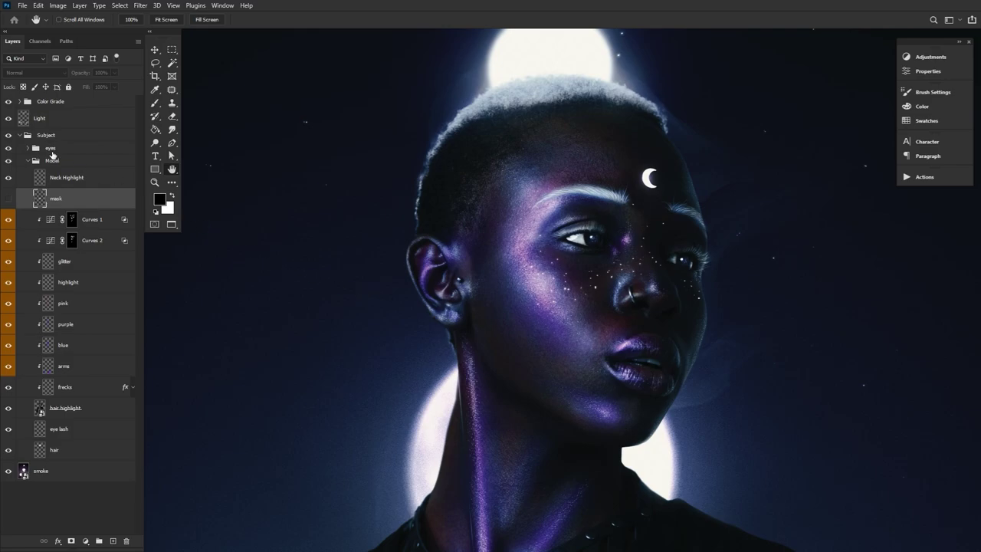
Compare the portrait with and without the Color Grade group.
left_click(76, 103)
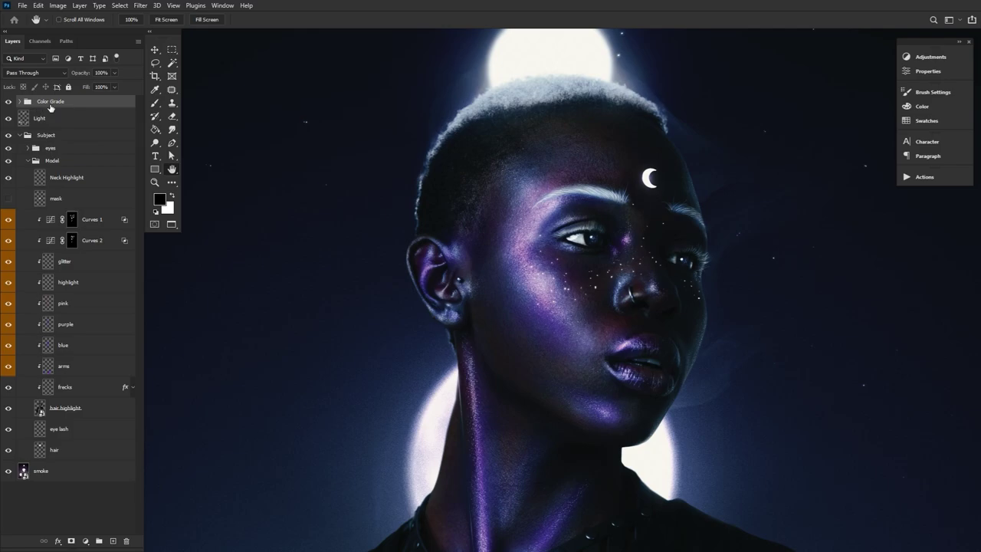
left_click(8, 102)
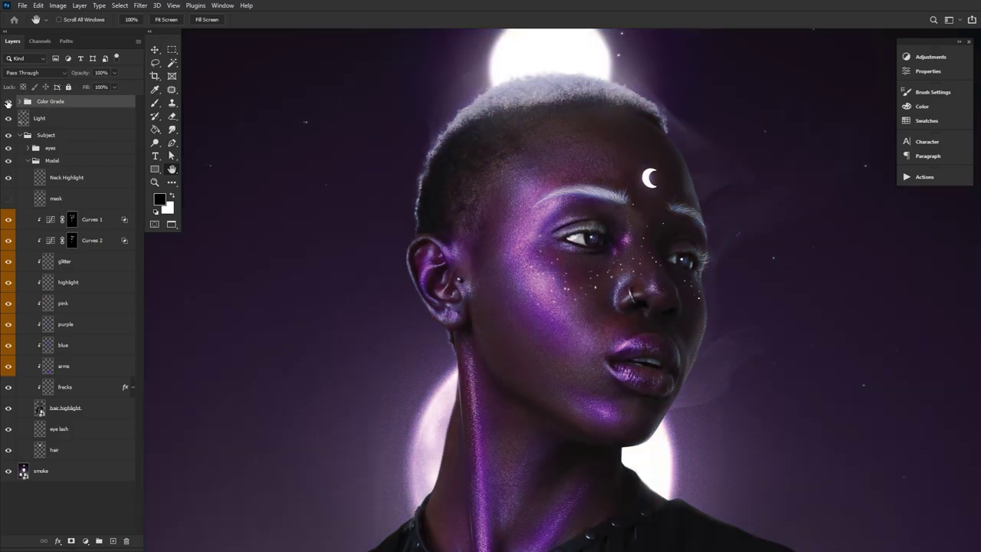
left_click(8, 102)
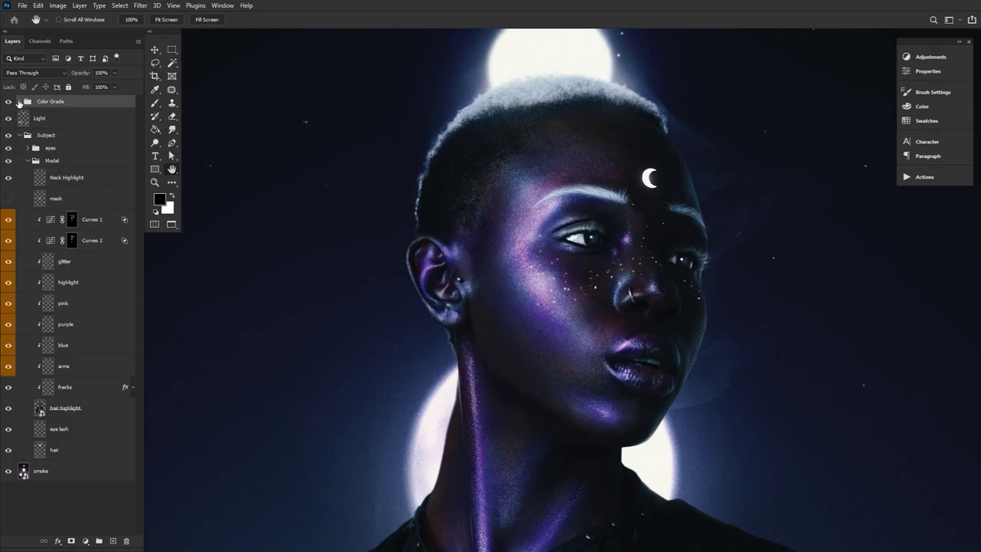
Expand the Color Grade group, turn its Color Lookup layers on one by one and examine the LUT each one uses.
left_click(19, 102)
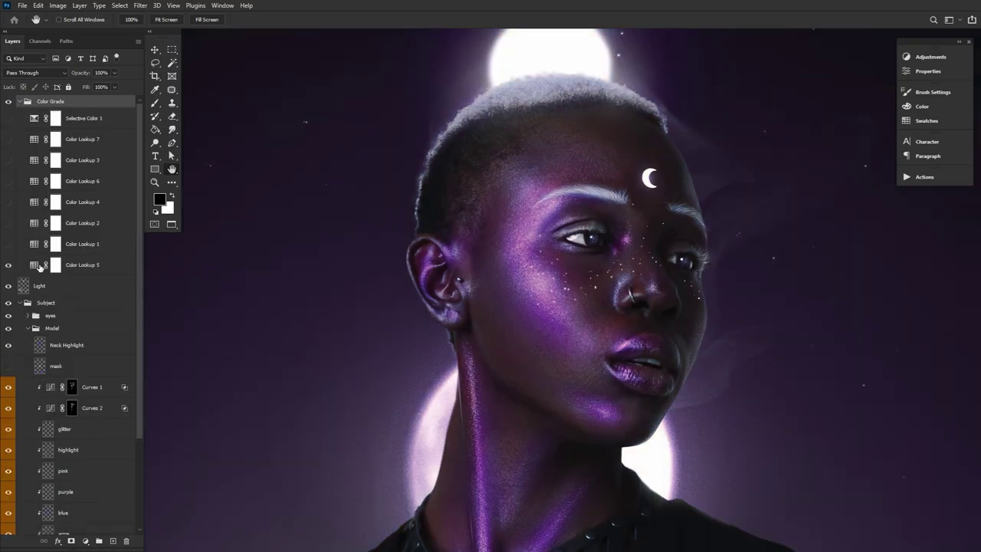
double_click(34, 265)
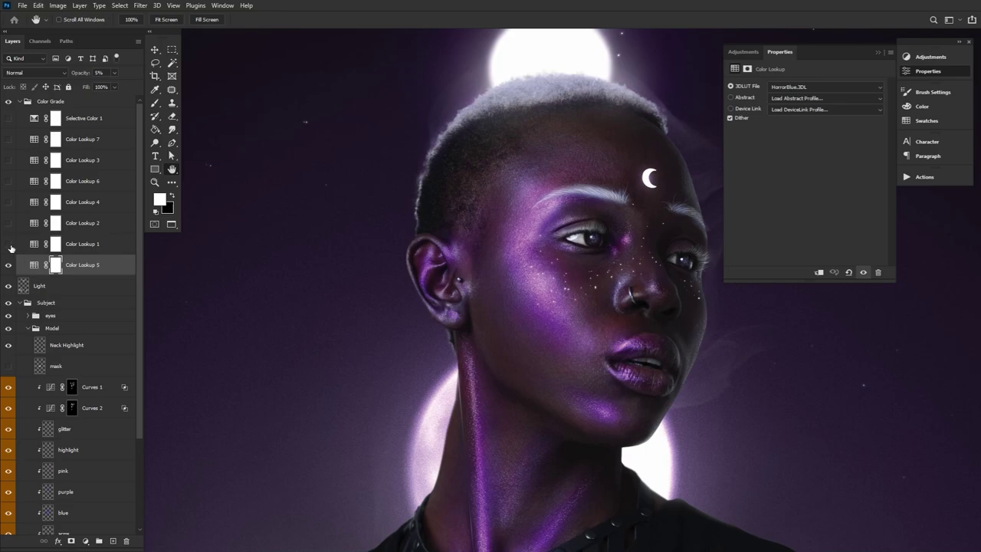
left_click(10, 247)
left_click(38, 246)
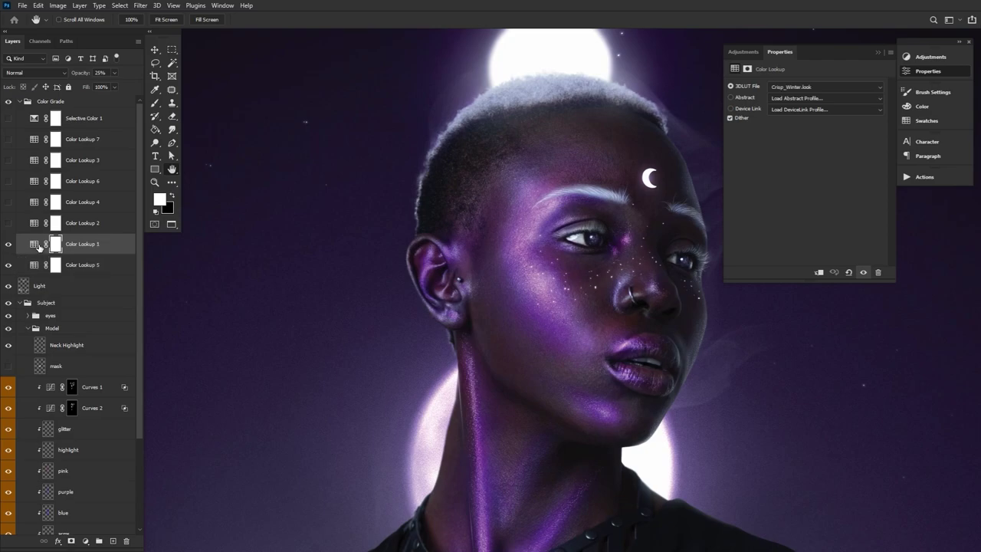
left_click(9, 223)
left_click(34, 223)
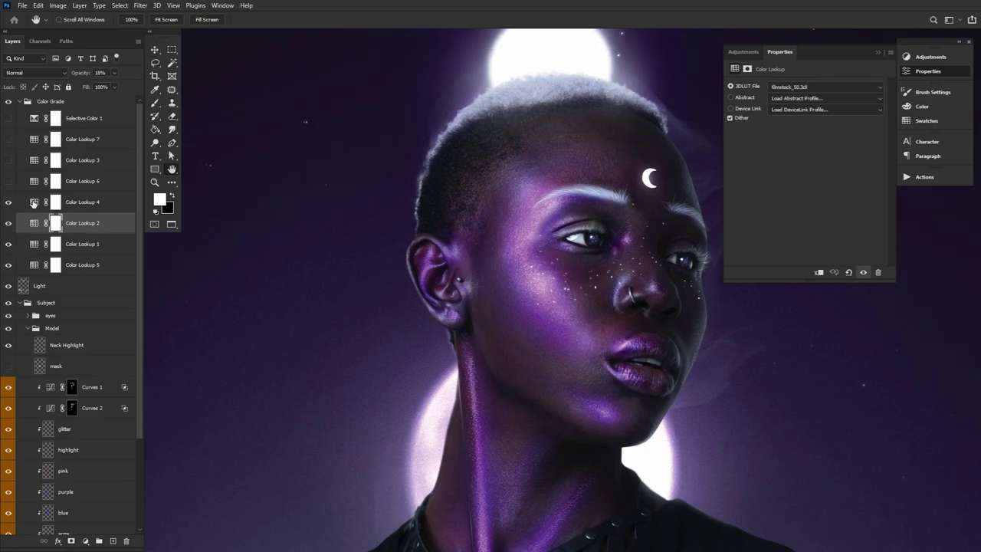
left_click(34, 202)
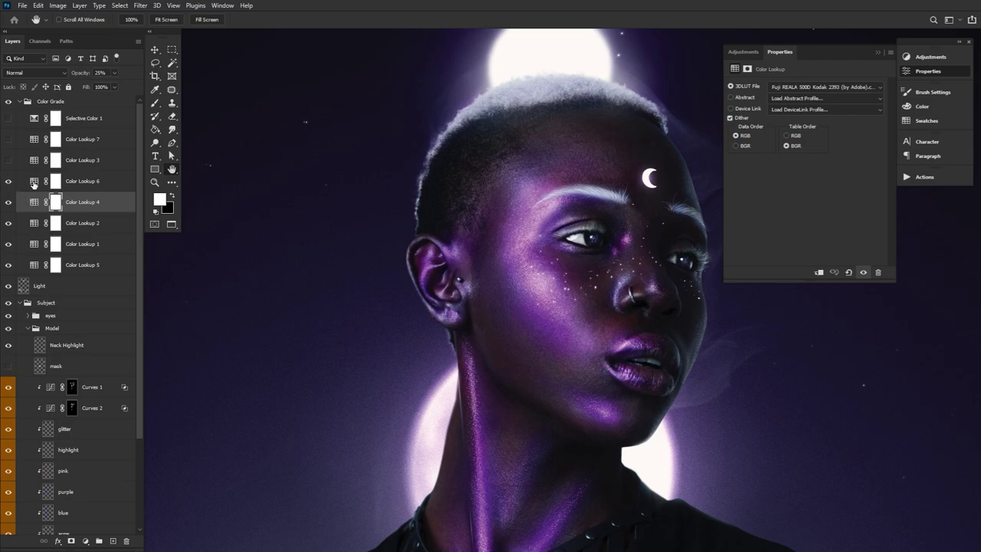
left_click(34, 182)
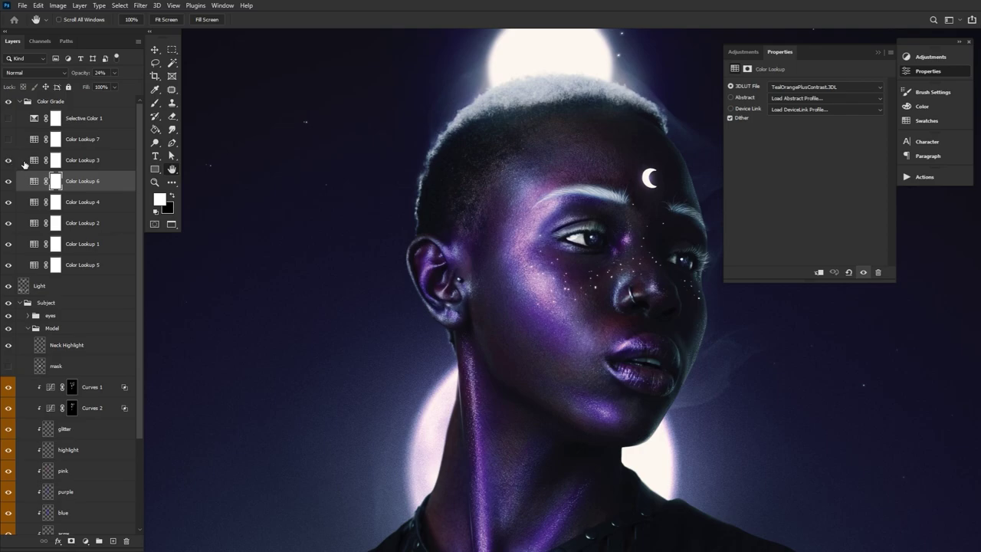
left_click(34, 161)
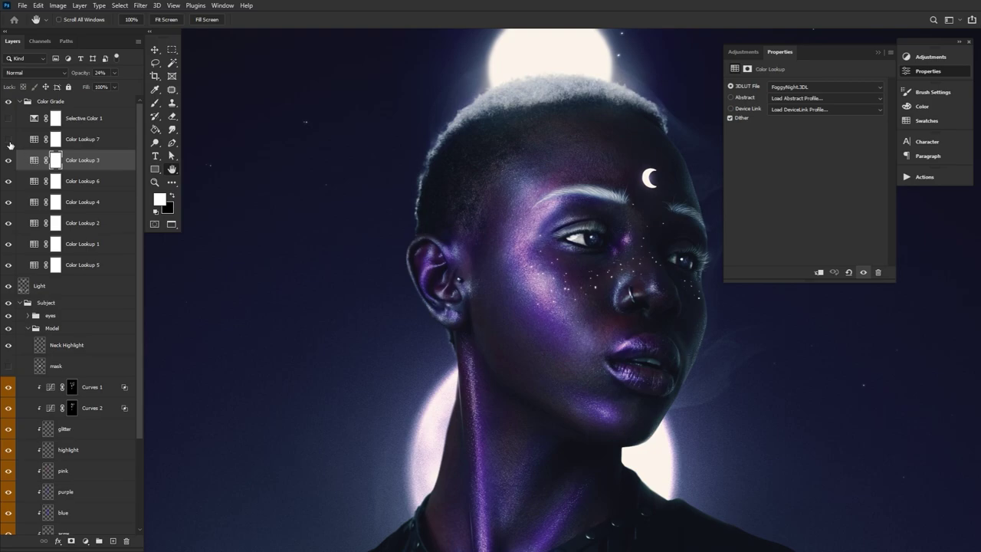
left_click(34, 140)
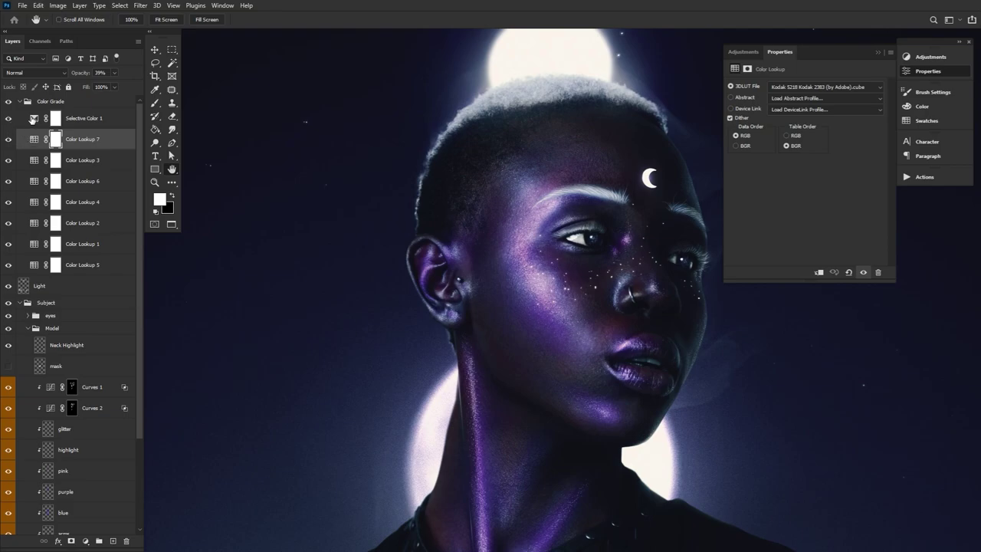
Examine the Selective Color 1 adjustment's settings for Reds, Cyans, Blues, Whites, Neutrals and Blacks.
left_click(33, 118)
left_click(803, 98)
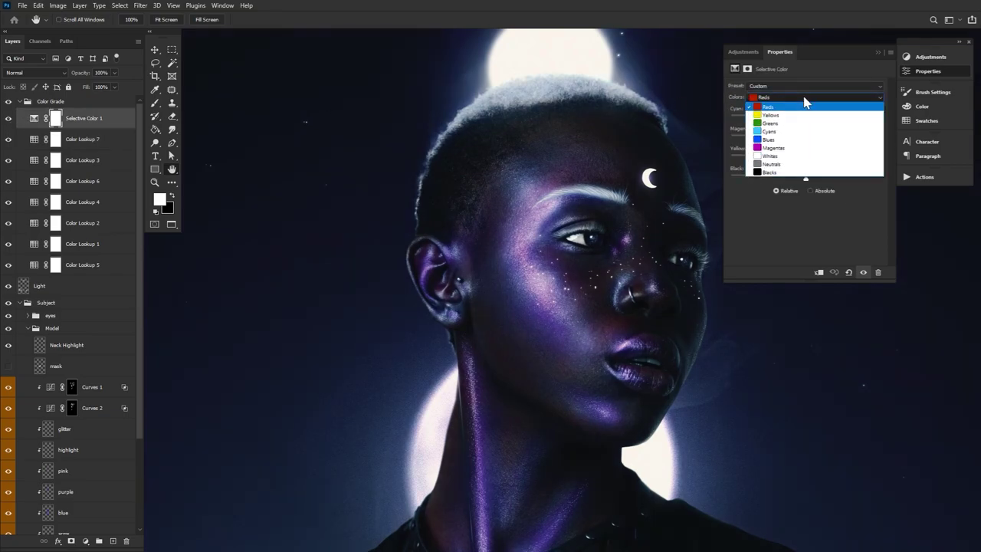
left_click(783, 132)
left_click(767, 98)
left_click(758, 142)
left_click(763, 98)
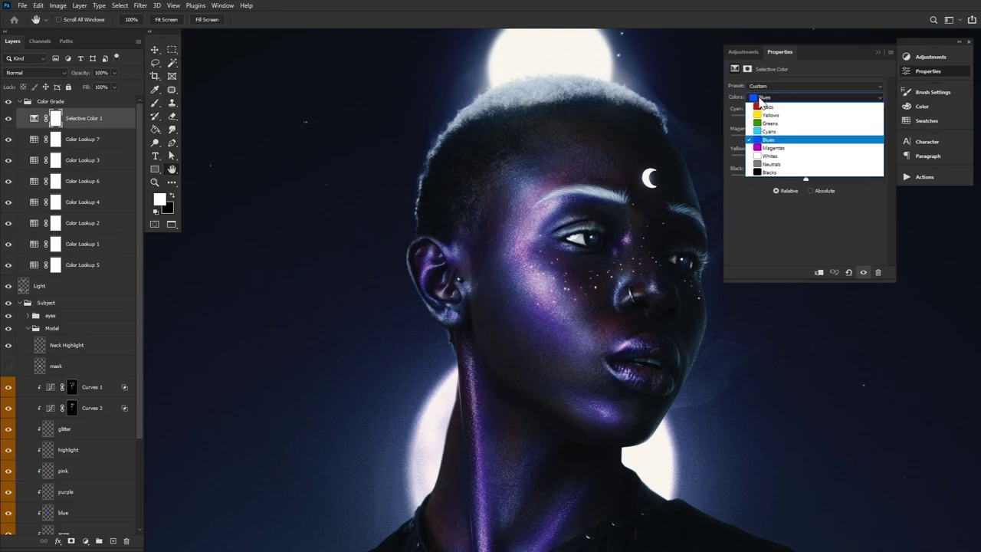
left_click(771, 156)
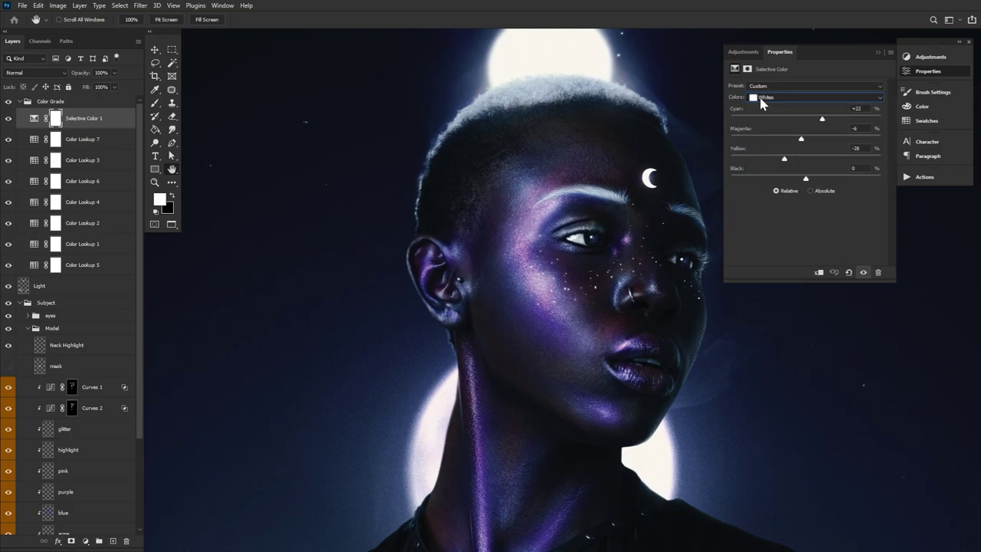
left_click(761, 100)
left_click(767, 168)
left_click(762, 101)
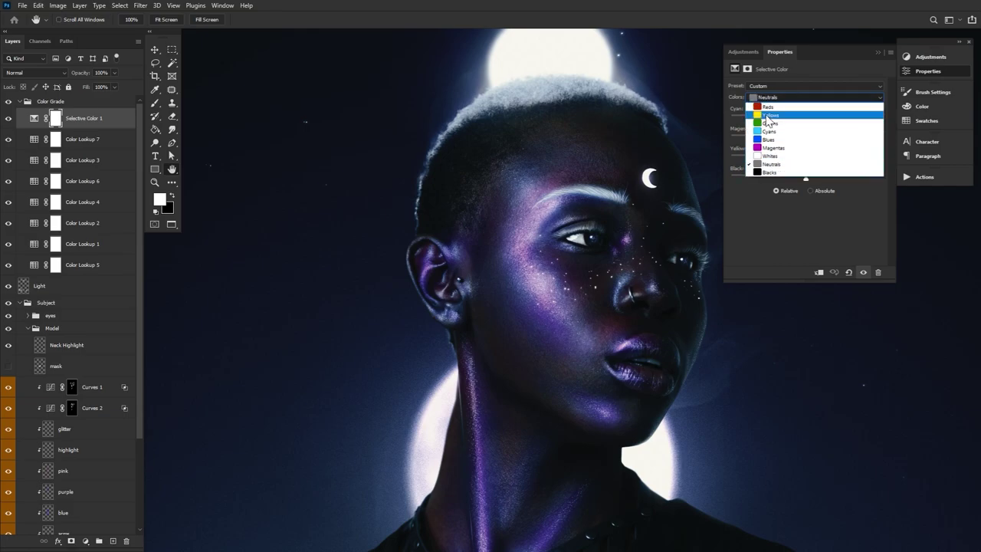
left_click(763, 177)
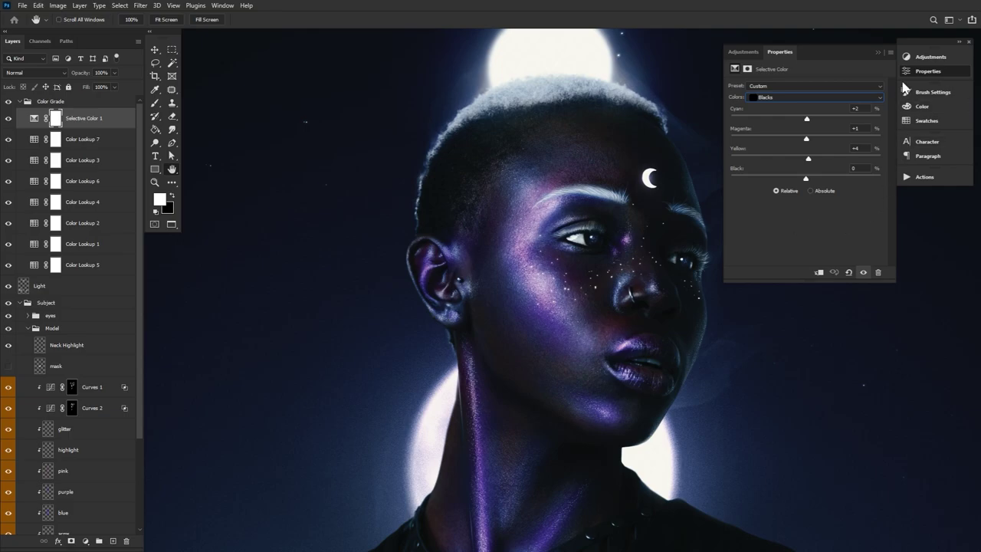
left_click(924, 74)
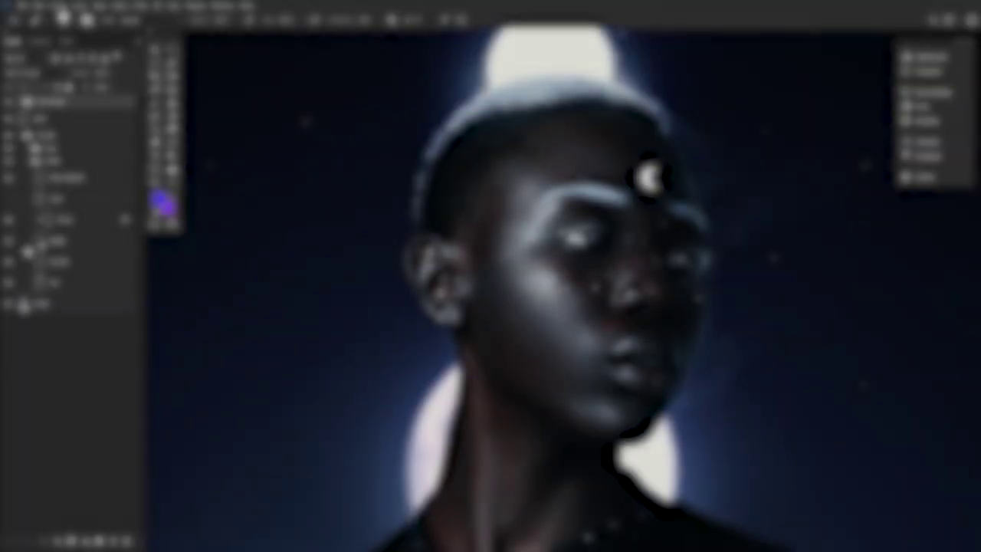
Hide the Color Grade group and paint overlapping blue and purple sample dots beside the model on a new layer.
left_click(9, 102)
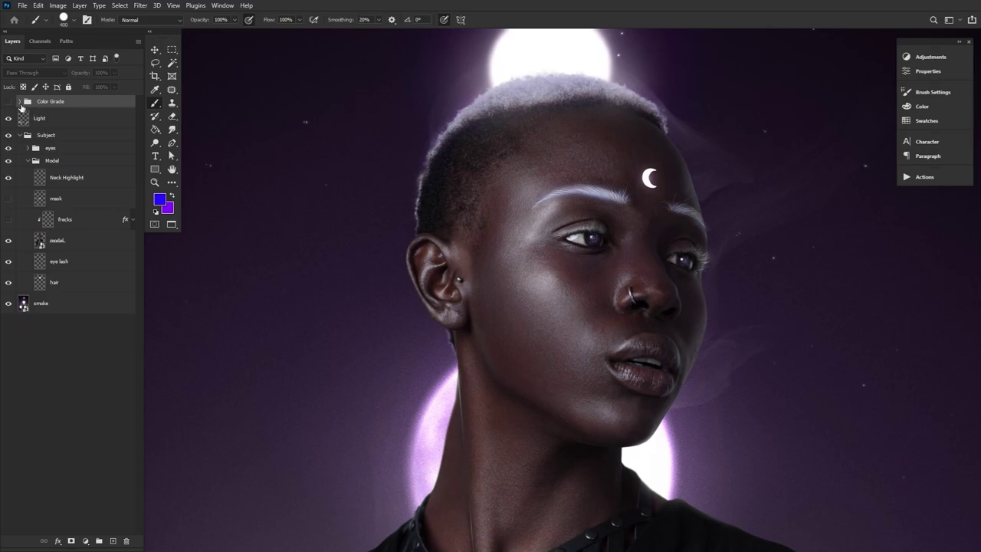
left_click(112, 541)
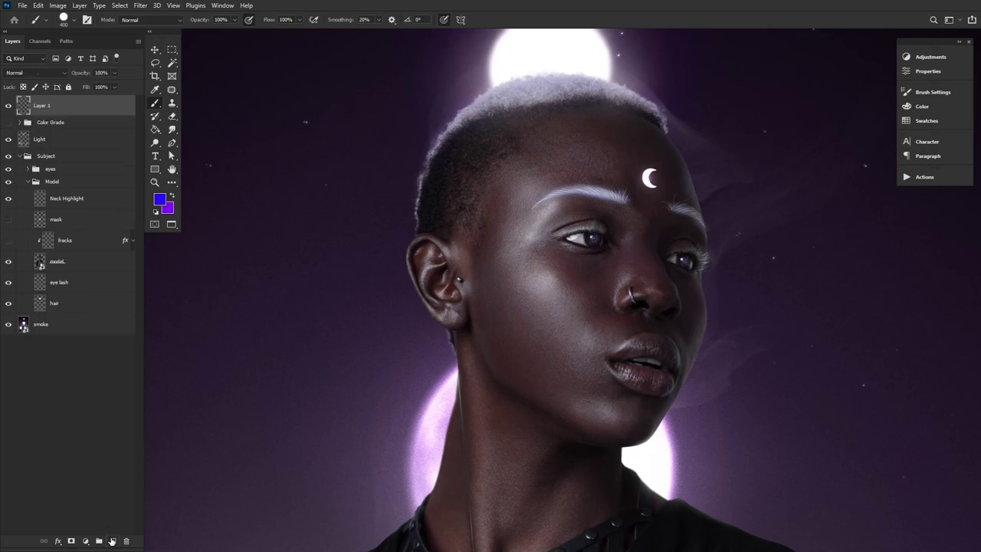
left_click(250, 283)
left_click(173, 197)
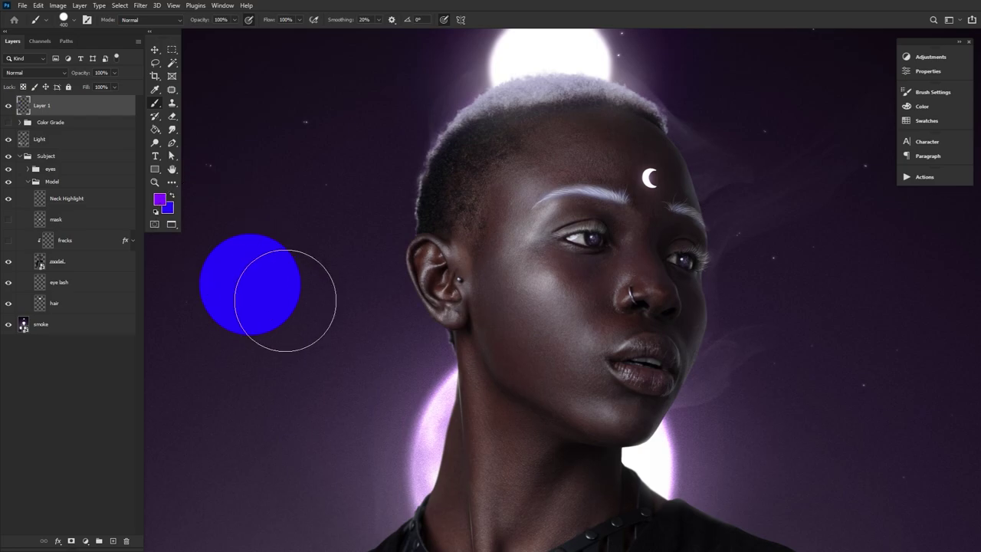
left_click(293, 285)
Set the foreground colour to magenta #cc00ff and paint a third sample dot beside the purple one.
left_click(160, 200)
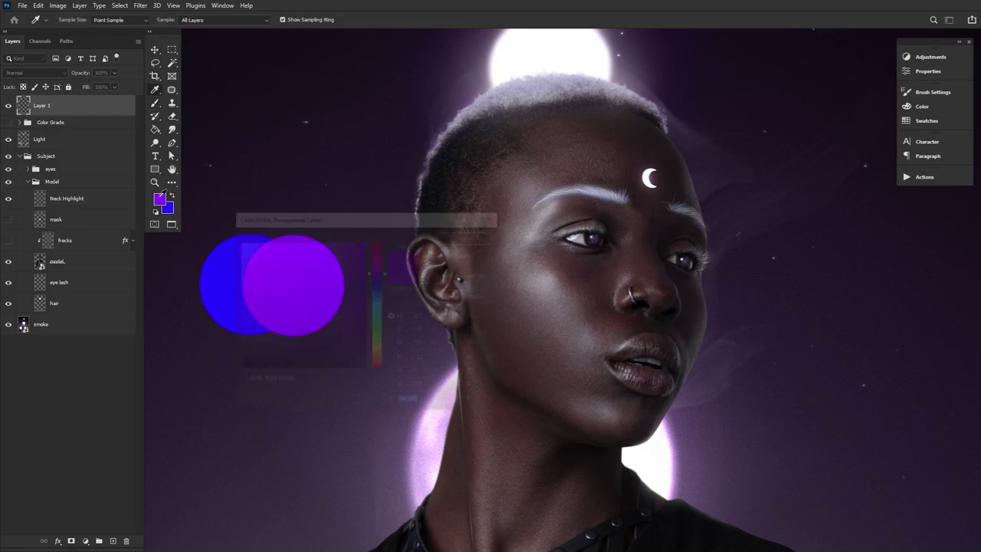
left_click(377, 268)
left_click(427, 274)
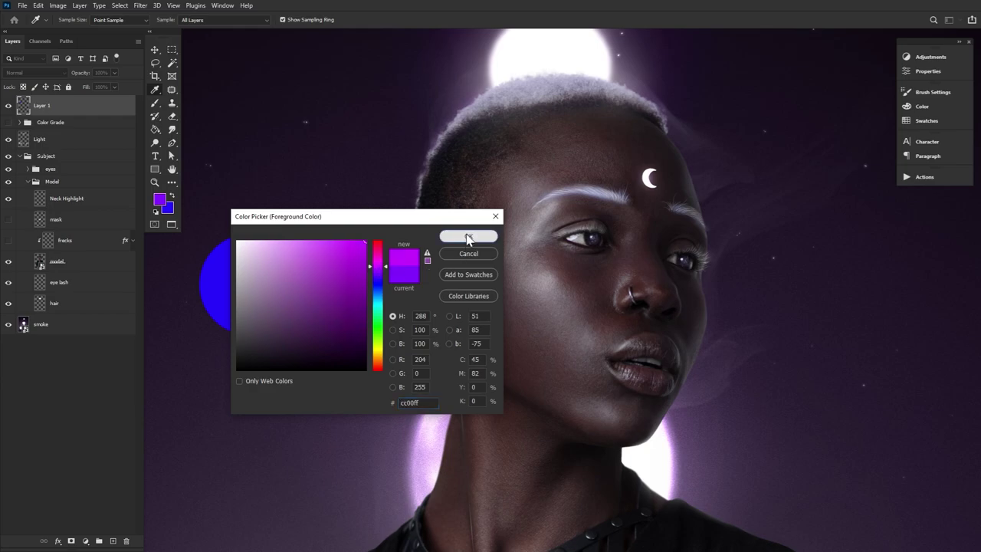
left_click(469, 236)
left_click(355, 286)
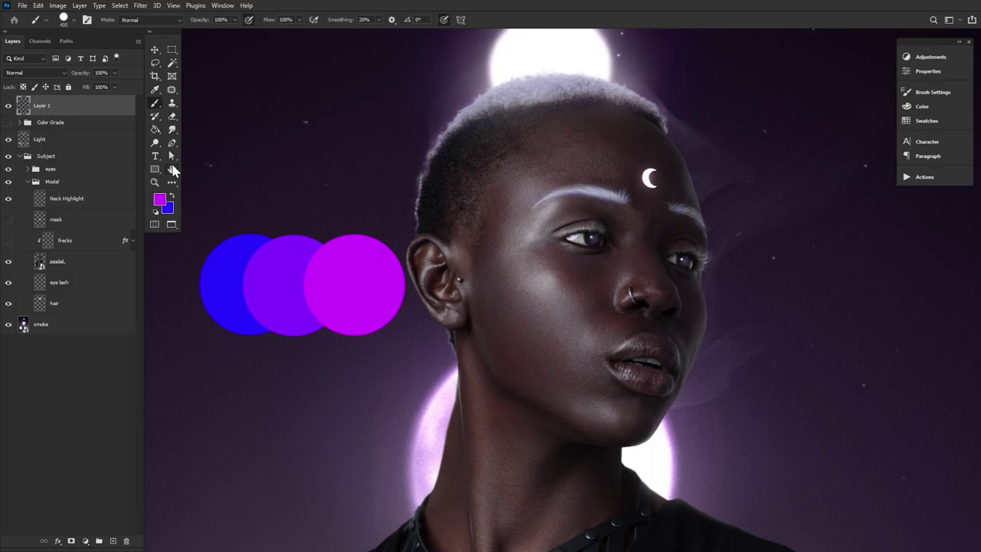
Create a new clipped layer directly above the frecks layer, with Soft Light blending and 65% opacity.
left_click(113, 542)
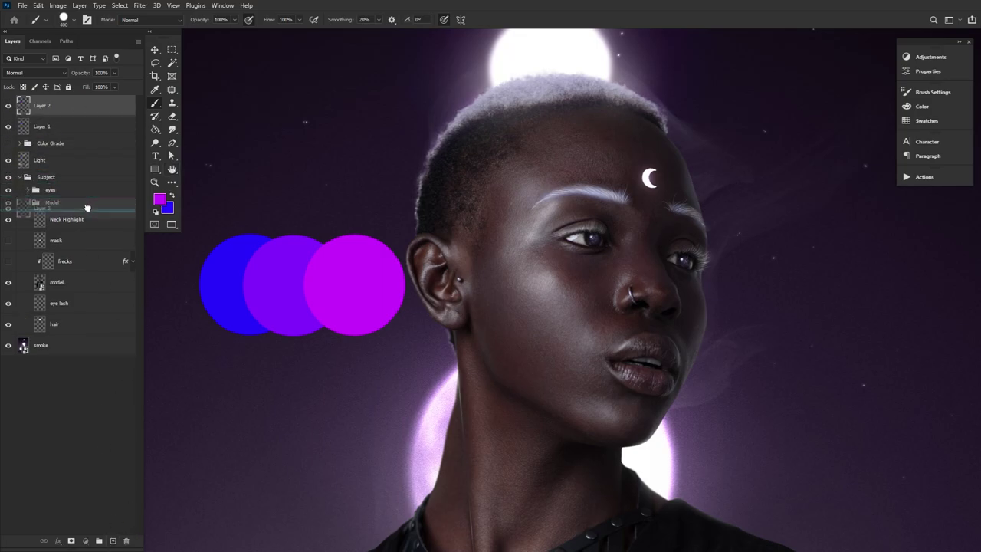
left_click_drag(83, 255, 86, 247)
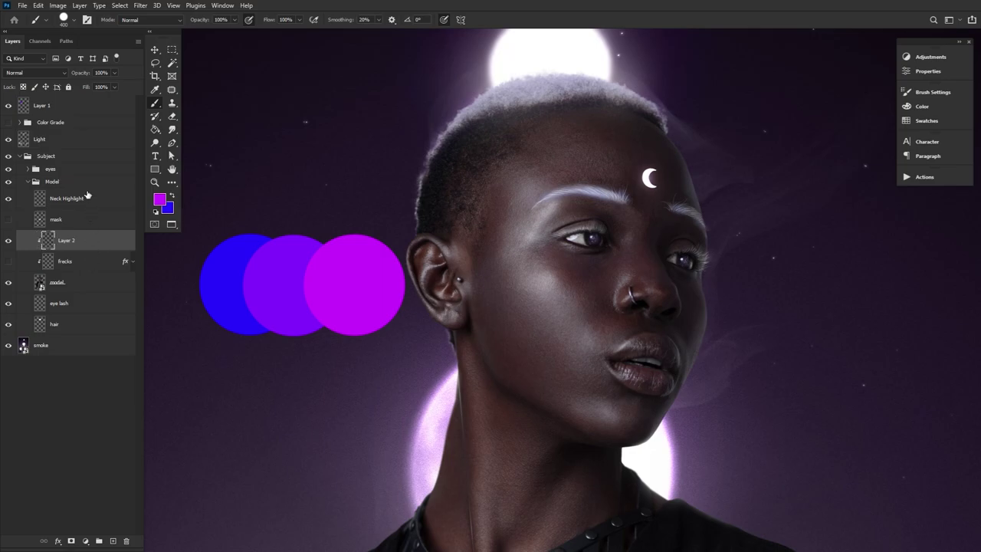
left_click(39, 72)
left_click(44, 204)
left_click(92, 72)
Choose a soft round brush with 11% flow and make blue the foreground colour.
left_click(65, 20)
double_click(177, 157)
left_click_drag(270, 21, 223, 21)
left_click(173, 196)
Paint soft blue light over the cheek, chin, temple and ear with a 300 px brush.
key("bracketright")
key("bracketright")
key("bracketright")
key("bracketright")
key("bracketright")
key("bracketright")
key("bracketright")
key("bracketright")
key("bracketright")
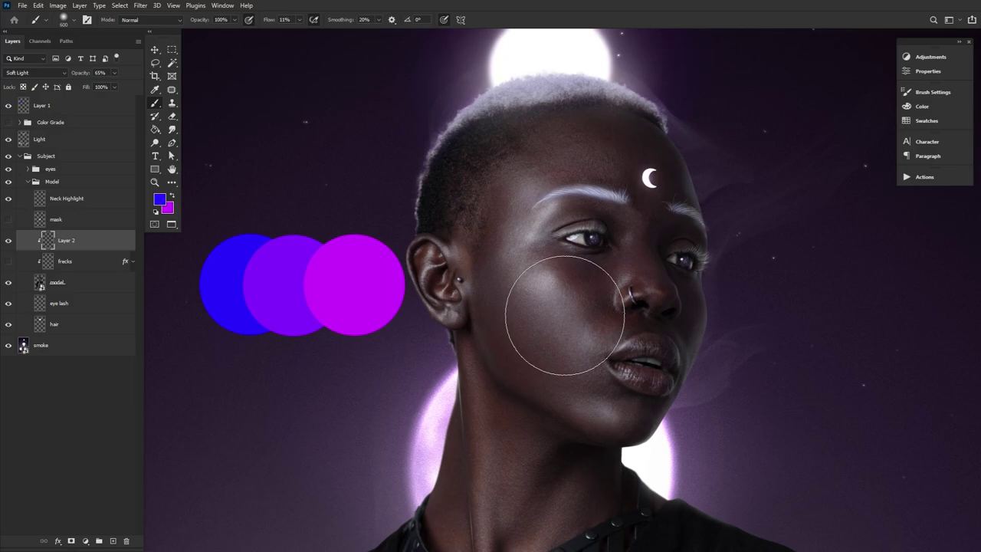
key("bracketleft")
key("bracketleft")
key("bracketleft")
key("bracketleft")
key("bracketleft")
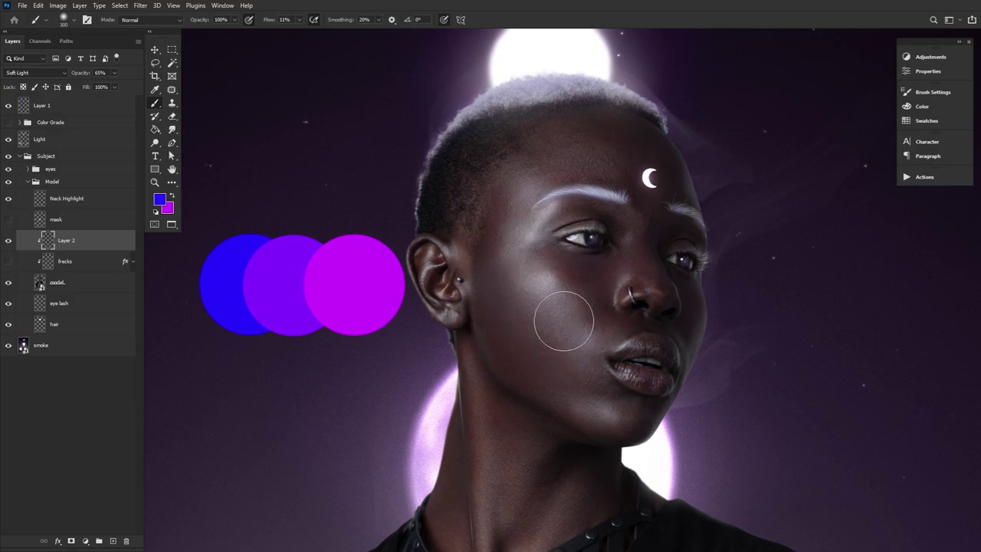
mouse_move(565, 321)
left_mouse_down()
mouse_move(549, 282)
mouse_move(513, 298)
mouse_move(530, 263)
left_mouse_up()
mouse_move(620, 347)
left_mouse_down()
mouse_move(603, 409)
mouse_move(584, 406)
left_mouse_up()
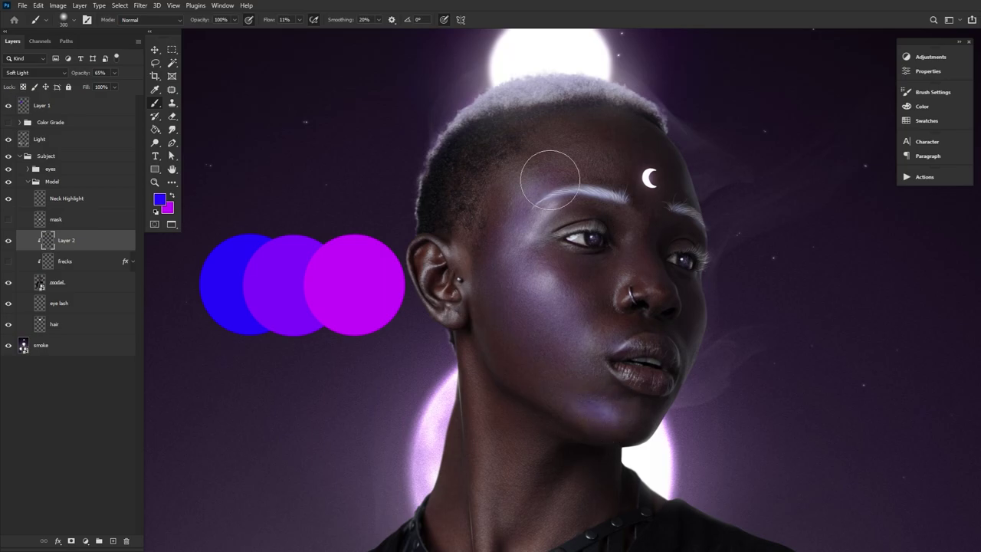
left_click_drag(466, 250, 442, 270)
Paint blue light along the nose and up towards the inner brow with a smaller brush.
key("bracketleft")
key("bracketleft")
key("bracketleft")
key("bracketleft")
key("bracketleft")
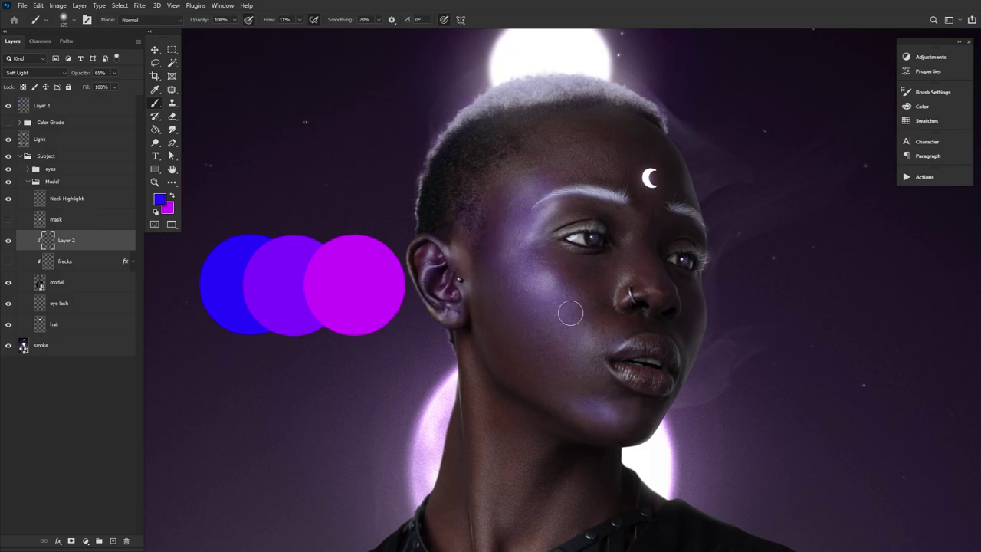
key("bracketright")
key("bracketright")
mouse_move(622, 302)
left_mouse_down()
mouse_move(658, 298)
mouse_move(620, 214)
left_mouse_up()
Paint soft blue light over the neck and the skin between the collar straps, adjusting the brush size to each area.
key("bracketright")
key("bracketright")
key("bracketright")
key("bracketright")
key("bracketright")
key("bracketright")
key("bracketright")
left_click_drag(503, 438, 495, 305)
key("bracketleft")
key("bracketleft")
key("bracketleft")
key("bracketleft")
key("bracketleft")
key("bracketleft")
key("bracketleft")
key("bracketleft")
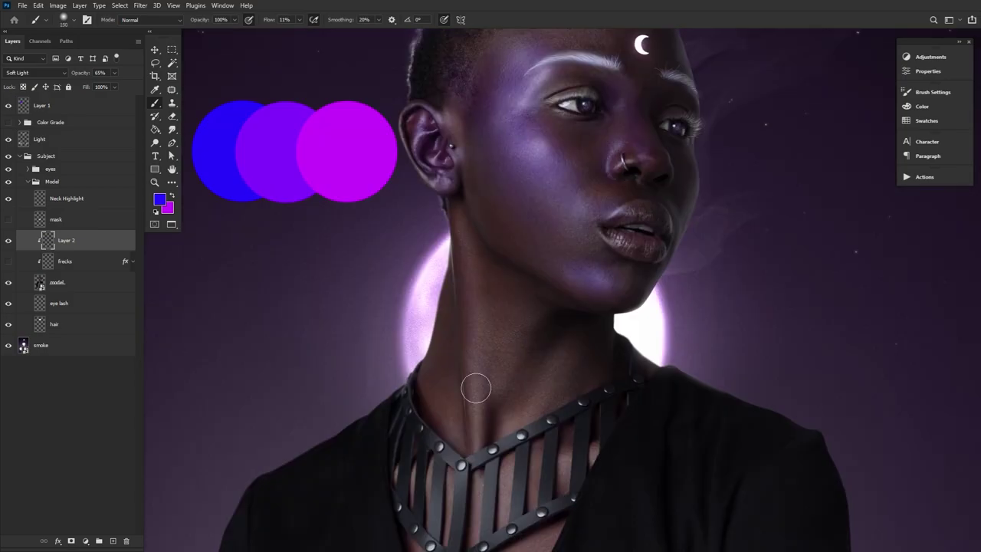
key("bracketright")
key("bracketright")
key("bracketright")
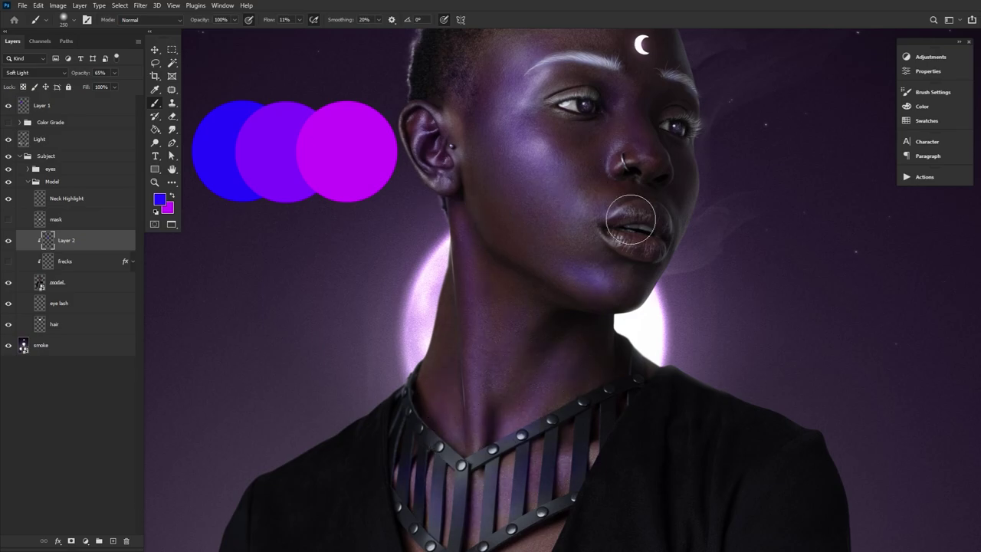
Paint soft blue light on the exposed chest below the strapped collar.
scroll(630, 220, "up", 5)
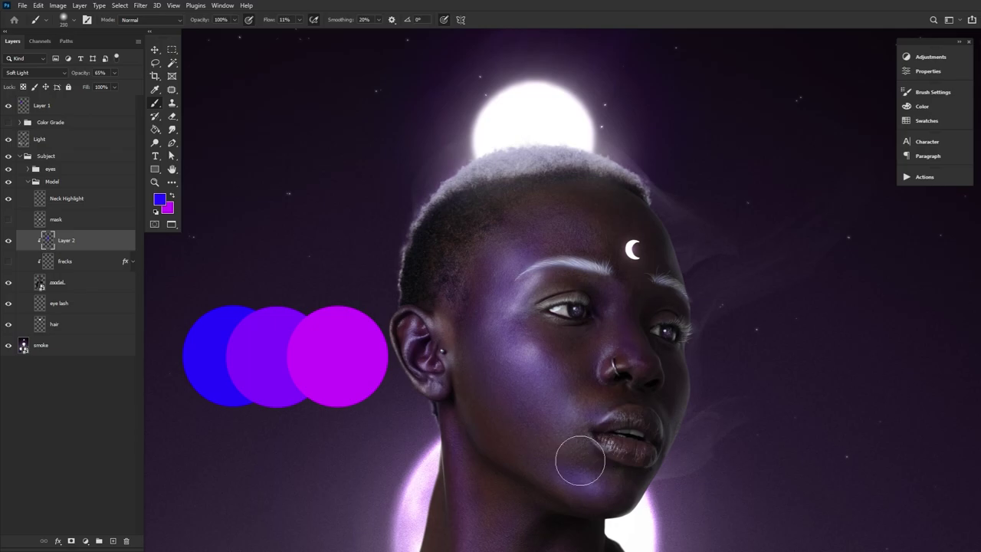
scroll(435, 391, "down", 10)
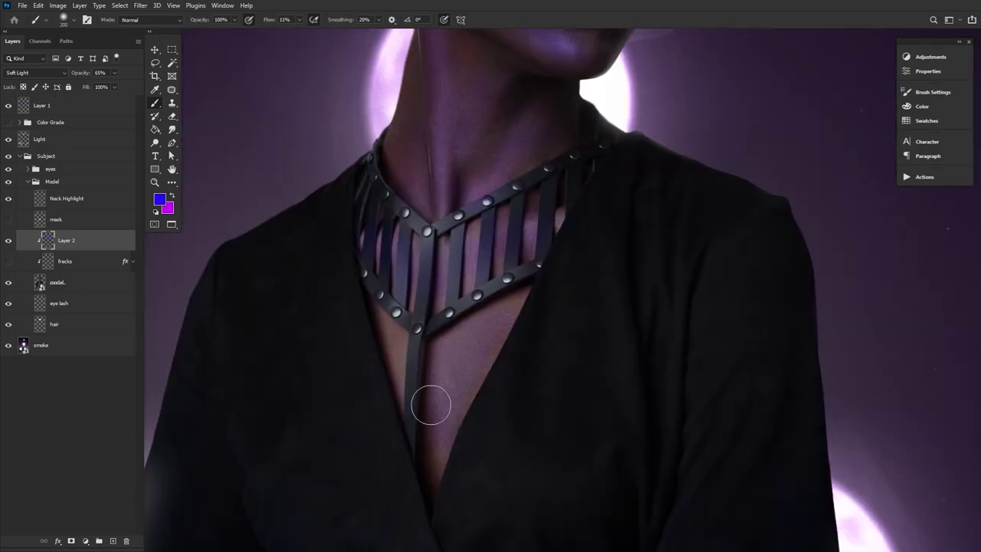
mouse_move(437, 373)
left_mouse_down()
mouse_move(392, 336)
mouse_move(390, 347)
left_mouse_up()
key("[")
left_click_drag(525, 269, 515, 419)
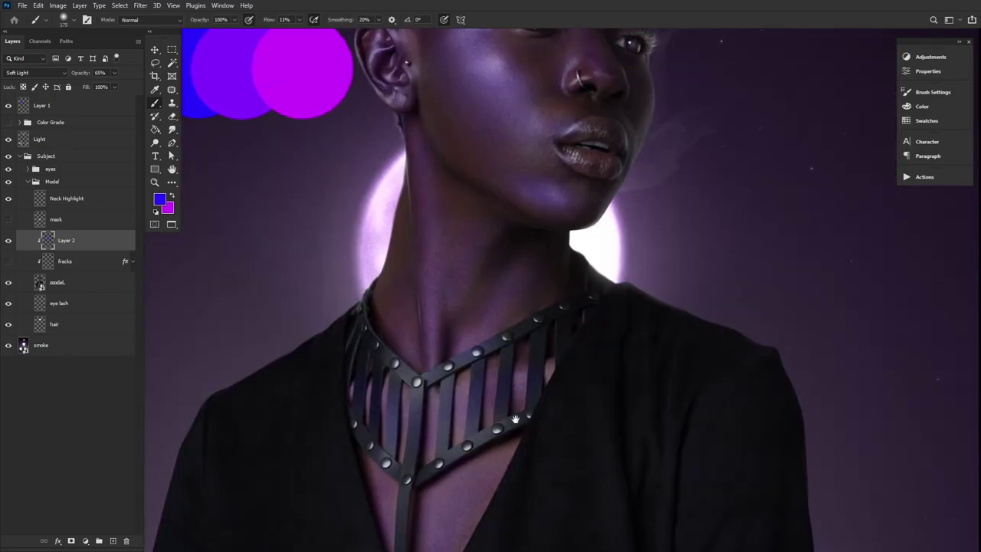
left_click_drag(416, 146, 390, 357)
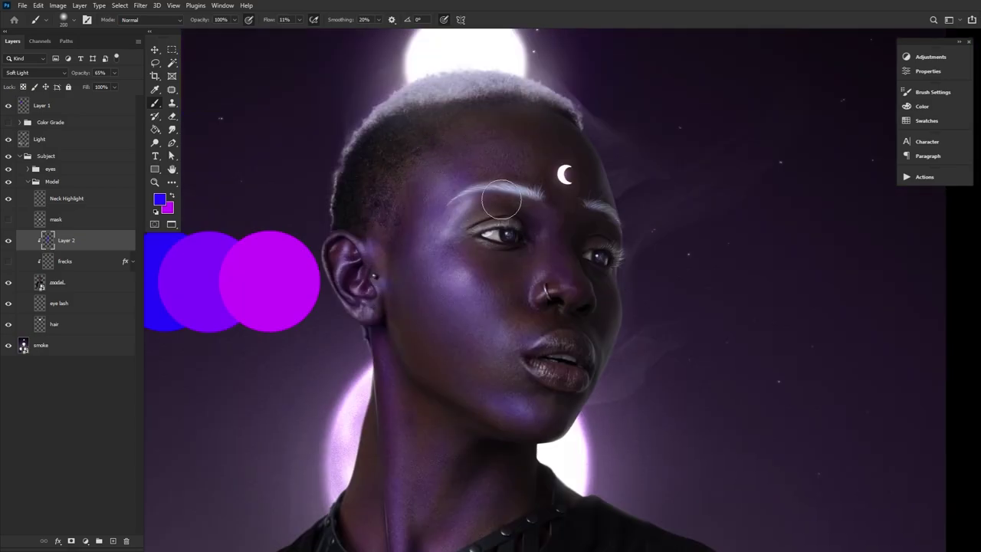
Add a new layer above Layer 2, clip it to the model and set its blend mode to Soft Light.
left_click_drag(534, 264, 540, 339)
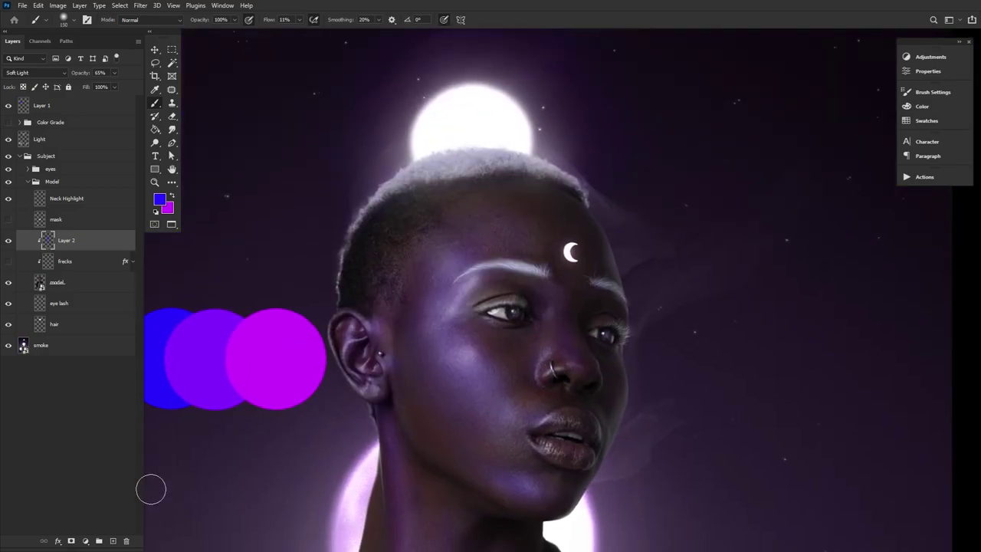
left_click(114, 541)
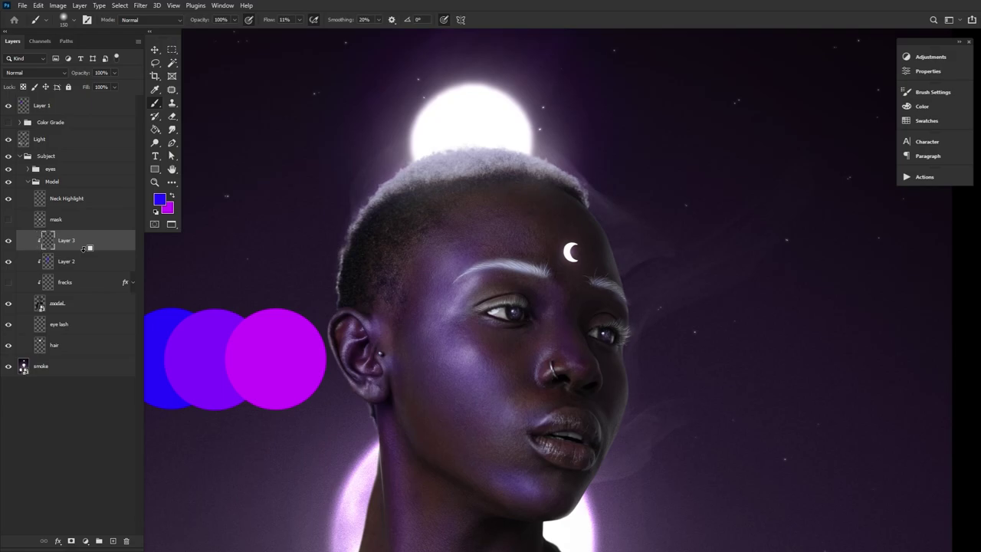
left_click(43, 73)
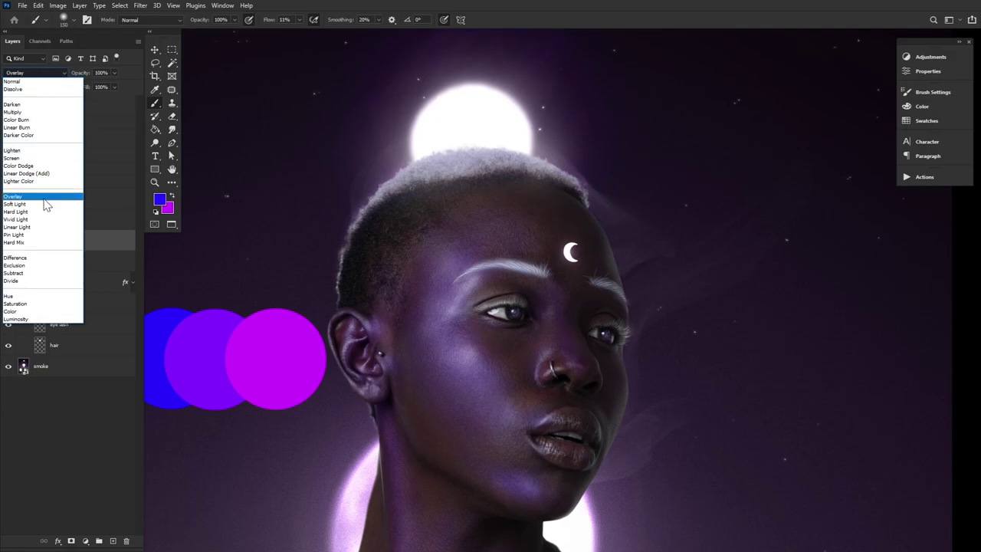
left_click(45, 206)
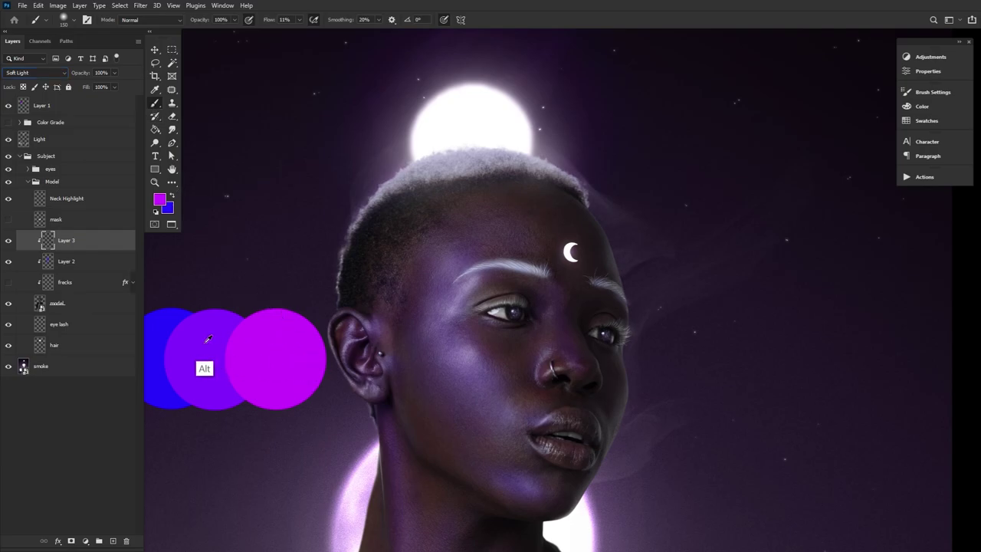
Sample the purple from the middle swatch circle and paint soft purple light over the temple and the skin beside the ear.
left_click(205, 368, "alt")
key("bracketright")
key("bracketright")
key("bracketright")
key("bracketright")
key("bracketright")
key("bracketright")
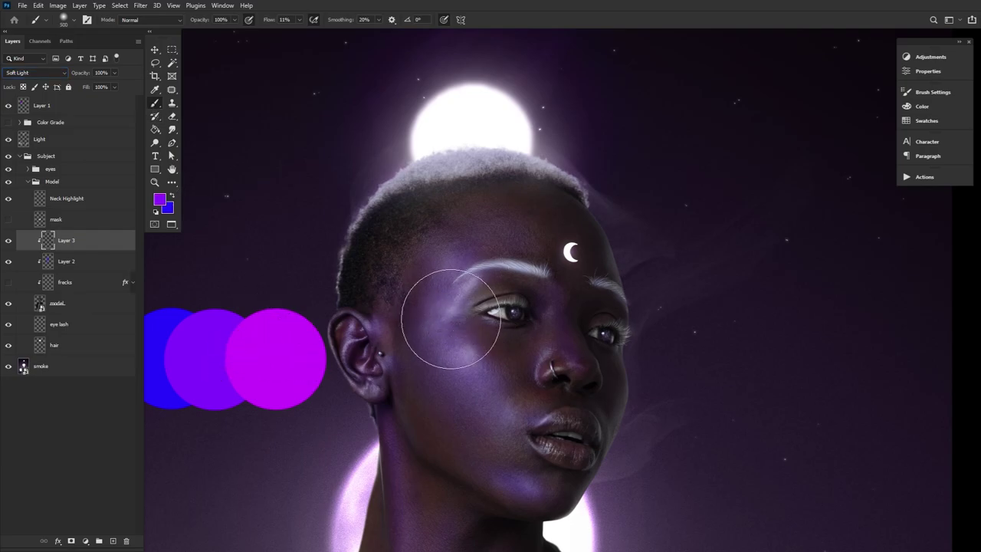
key("bracketleft")
key("bracketleft")
key("bracketleft")
key("bracketright")
key("bracketright")
mouse_move(416, 321)
left_mouse_down()
mouse_move(396, 325)
mouse_move(407, 263)
mouse_move(397, 375)
left_mouse_up()
mouse_move(405, 283)
left_mouse_down()
mouse_move(388, 322)
mouse_move(407, 289)
left_mouse_up()
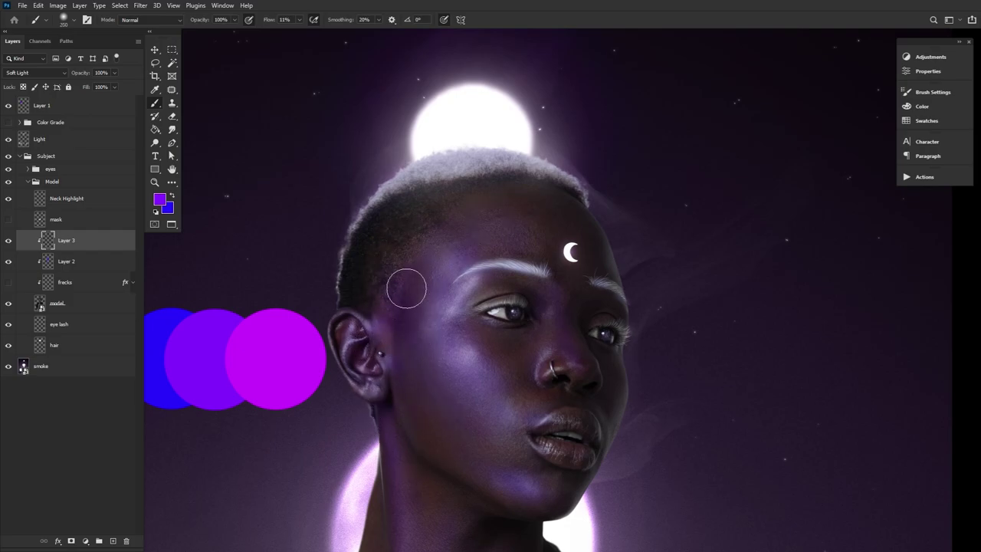
Paint soft purple light from the forehead down over the upper cheek, adjusting the brush size to each area.
mouse_move(532, 225)
left_mouse_down()
mouse_move(522, 252)
mouse_move(498, 256)
mouse_move(479, 355)
left_mouse_up()
key("bracketleft")
key("bracketleft")
key("bracketleft")
key("bracketleft")
key("bracketleft")
key("bracketright")
key("bracketright")
key("bracketright")
key("bracketright")
mouse_move(450, 306)
left_mouse_down()
mouse_move(446, 360)
mouse_move(465, 428)
mouse_move(457, 306)
mouse_move(467, 346)
left_mouse_up()
Paint purple light beside the nose with a smaller brush and over the lower cheek with a larger one.
key("bracketleft")
key("bracketleft")
key("bracketleft")
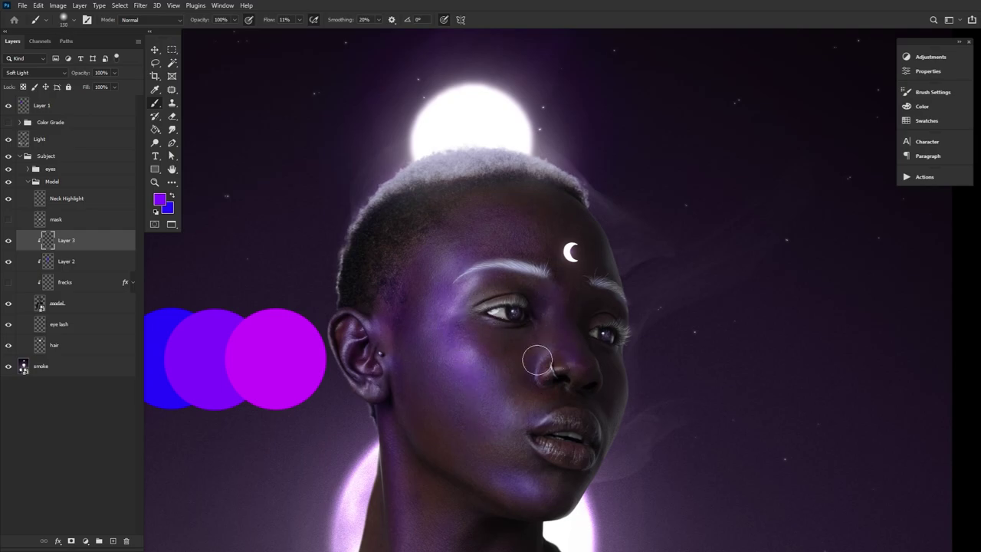
key("bracketright")
key("bracketright")
key("bracketright")
key("bracketright")
key("bracketright")
Paint soft purple light along the neck below the ear and jaw, varying the brush size to follow its contours.
left_click_drag(483, 433, 464, 210)
key("bracketleft")
key("bracketleft")
key("bracketleft")
key("bracketleft")
key("bracketleft")
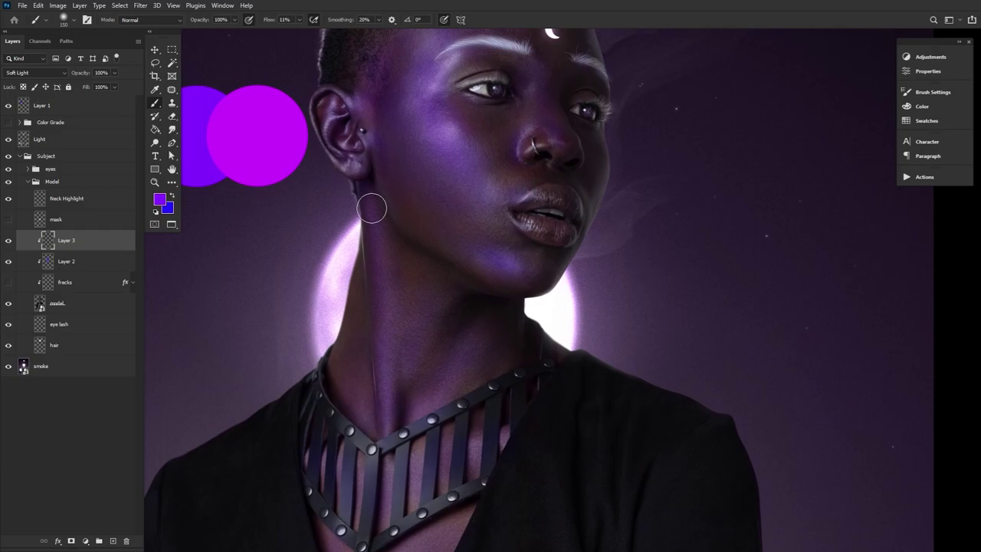
key("bracketright")
key("bracketright")
key("bracketright")
key("bracketright")
key("bracketleft")
key("bracketleft")
key("bracketleft")
key("bracketleft")
key("bracketleft")
key("bracketleft")
Paint soft purple light on the skin between the collar straps and on the exposed chest, enlarging the brush to 300 px.
left_click_drag(420, 464, 443, 259)
key("bracketright")
key("bracketright")
key("bracketright")
key("bracketright")
key("bracketright")
key("bracketright")
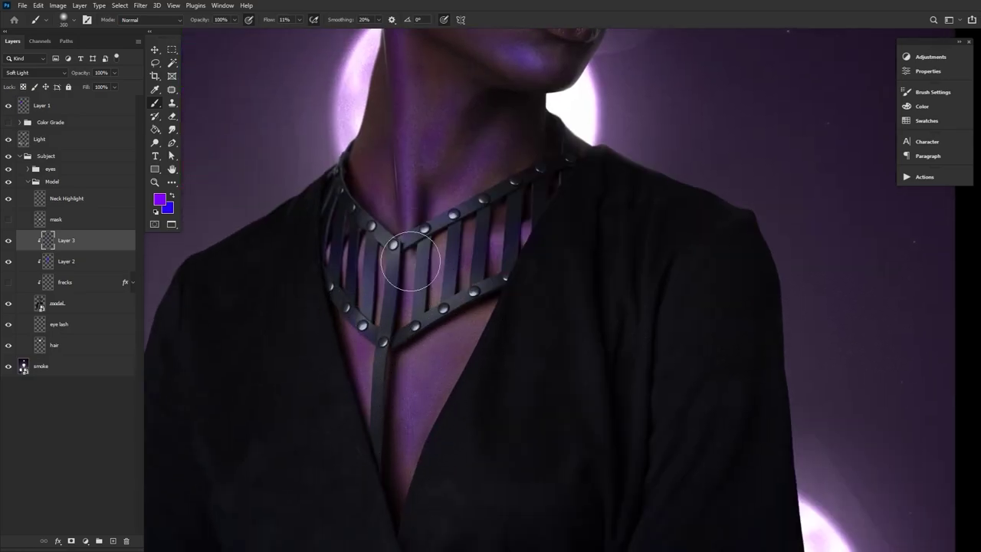
Build up the purple light on the nose, forehead and cheek, finishing the cheek with a 400 px brush.
scroll(445, 359, "up", 5)
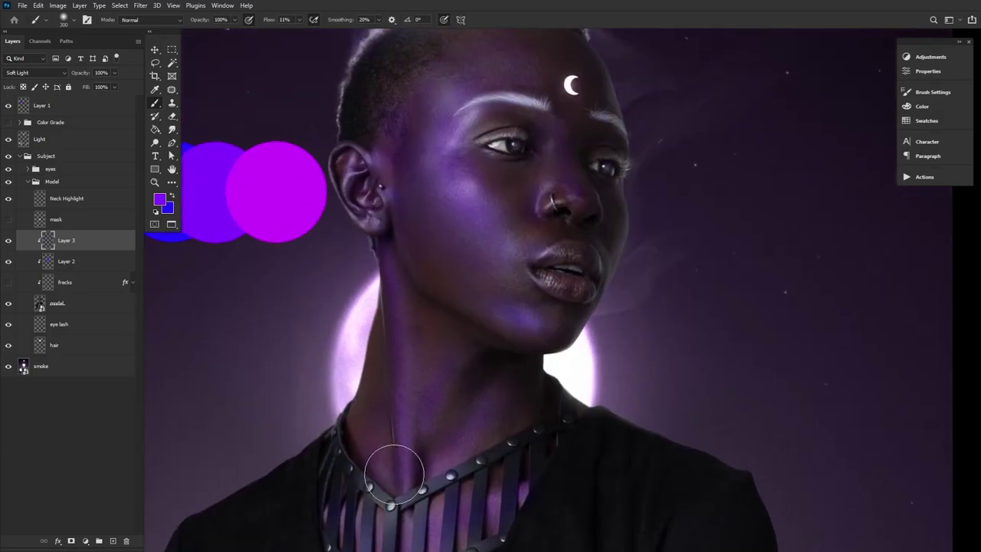
scroll(416, 333, "up", 3)
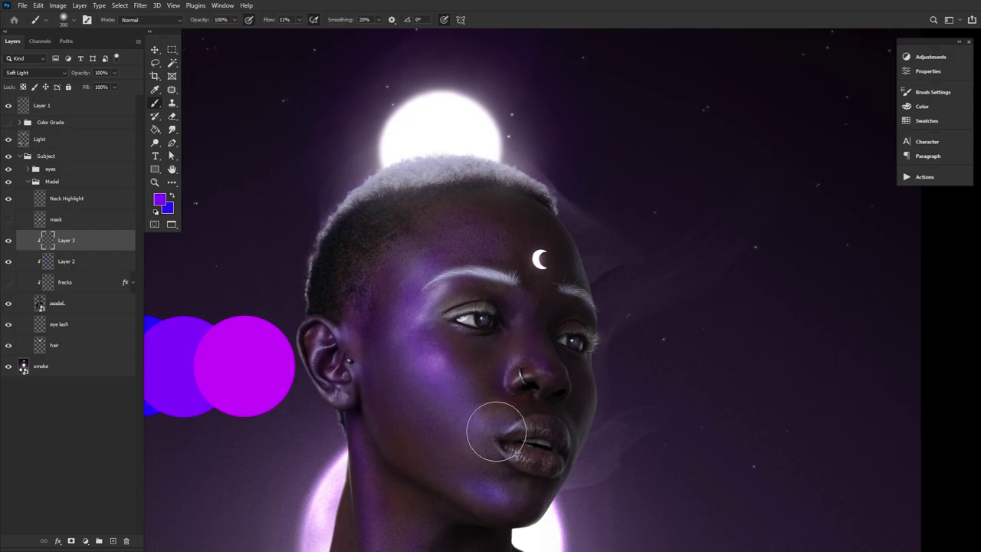
key("bracketleft")
key("bracketleft")
key("bracketleft")
key("bracketleft")
key("bracketright")
key("bracketright")
key("bracketright")
key("bracketright")
key("bracketright")
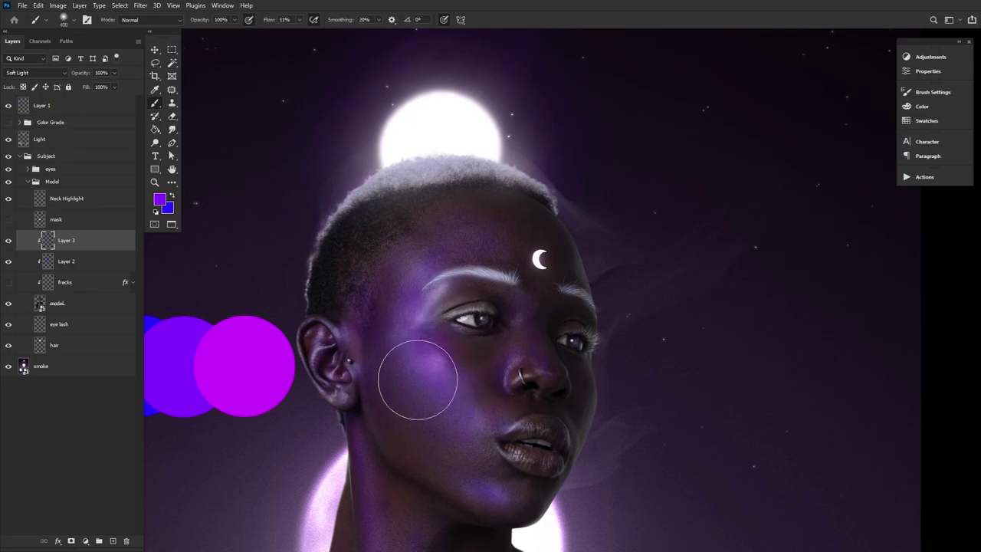
left_click(417, 365)
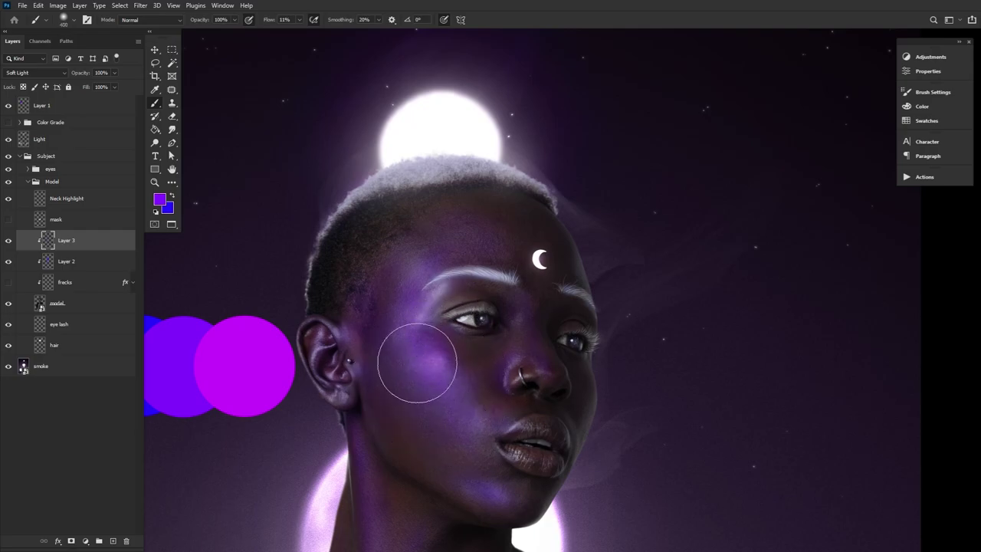
Add a new layer above Layer 3, clip it to the model and set its blend mode to Overlay.
left_click(114, 541)
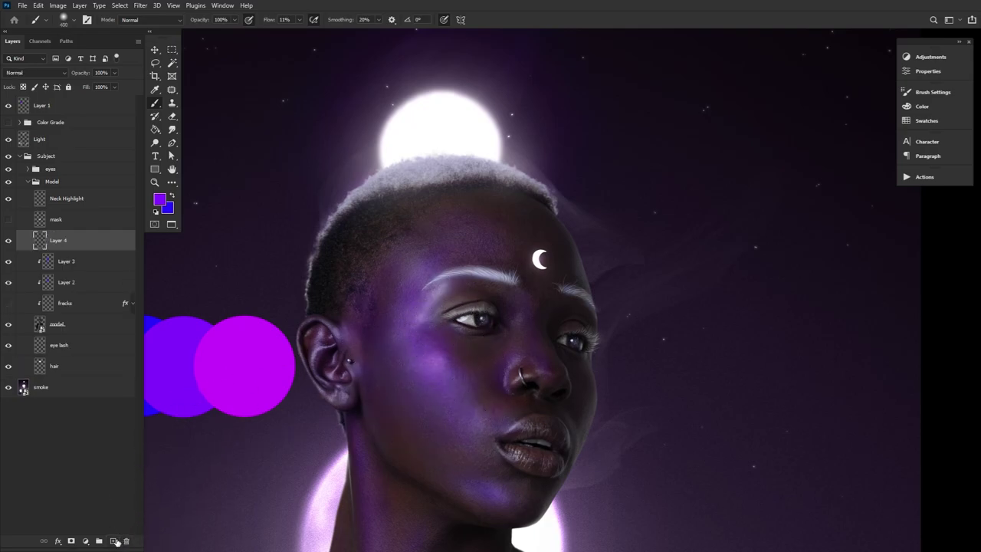
left_click(80, 247, "alt")
left_click(37, 72)
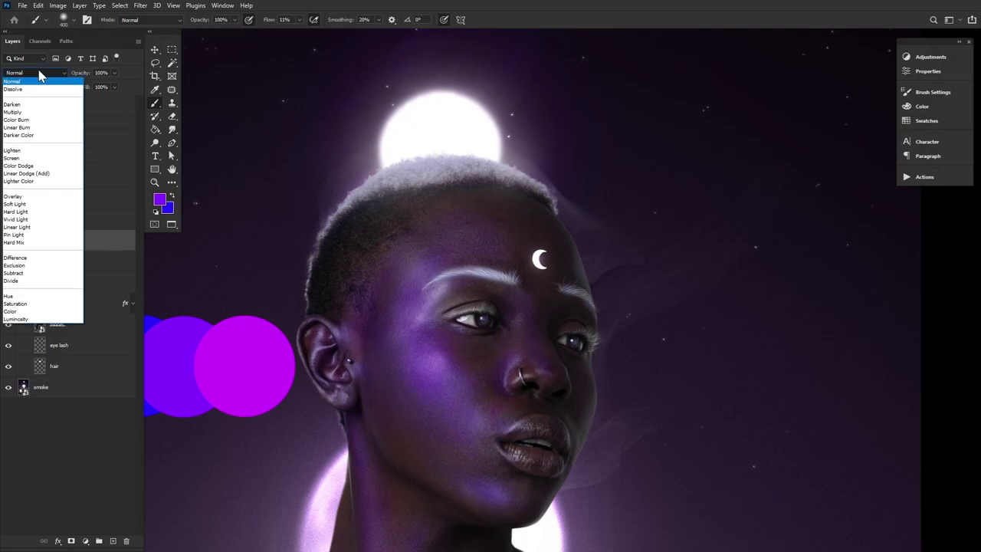
left_click(42, 193)
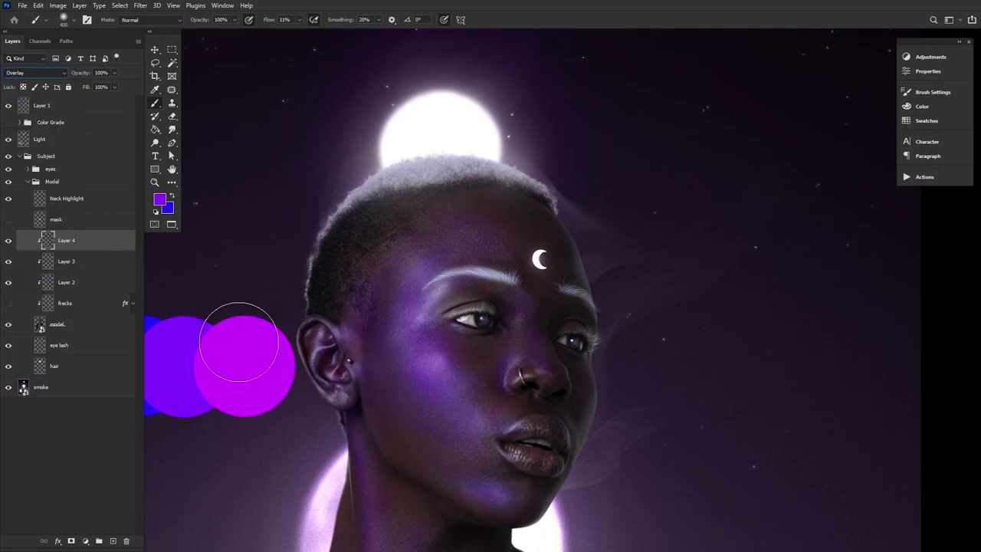
Sample the magenta swatch circle and paint a magenta glow over the cheek and temple with a 400 px brush.
left_click(258, 365, "alt")
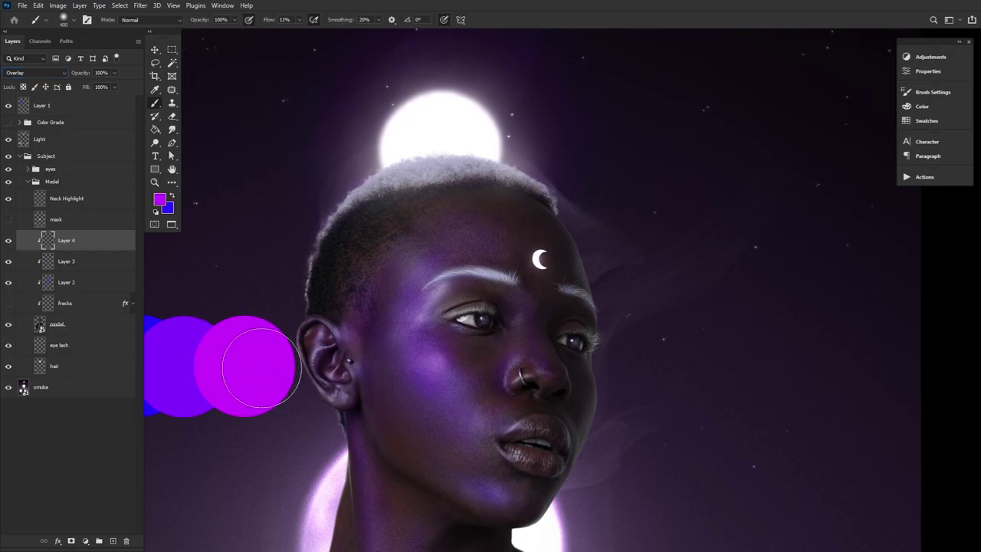
mouse_move(429, 379)
left_mouse_down()
mouse_move(404, 328)
mouse_move(449, 397)
mouse_move(410, 350)
mouse_move(400, 317)
mouse_move(413, 312)
mouse_move(427, 276)
left_mouse_up()
key("bracketleft")
key("bracketleft")
key("bracketleft")
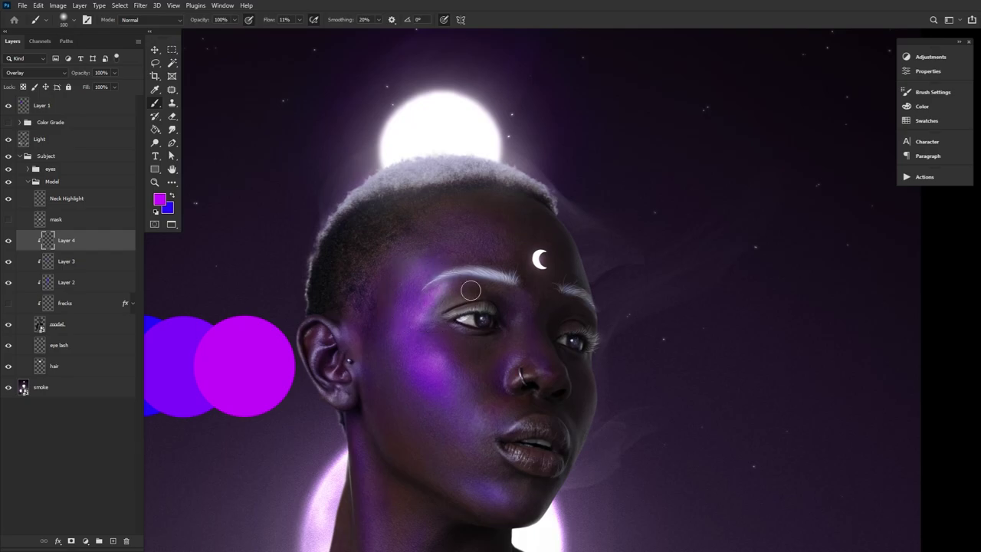
Extend the magenta glow from the cheek towards the mouth and chin, adjusting the brush size to each area.
key("bracketright")
key("bracketright")
key("bracketright")
key("bracketright")
key("bracketright")
key("bracketright")
left_click_drag(444, 343, 484, 434)
key("bracketleft")
key("bracketleft")
key("bracketleft")
key("bracketleft")
key("bracketright")
key("bracketright")
key("bracketright")
key("bracketright")
key("bracketright")
Paint a soft magenta glow along the neck, varying the brush size between its edge and centre.
left_click_drag(363, 487, 365, 227)
key("bracketleft")
key("bracketleft")
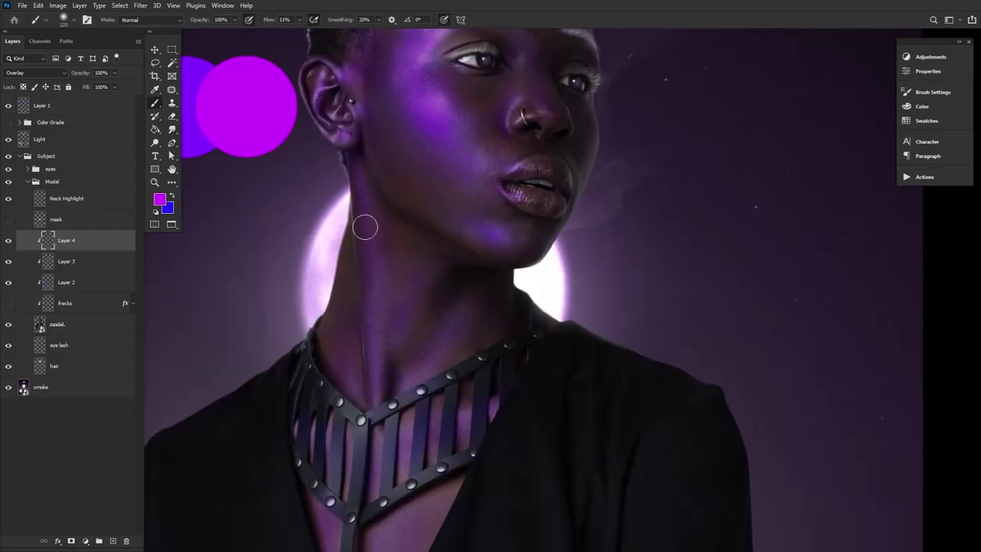
key("bracketright")
key("bracketright")
key("bracketright")
key("bracketright")
key("bracketright")
key("bracketright")
key("bracketright")
key("bracketright")
key("bracketright")
mouse_move(430, 366)
left_mouse_down()
mouse_move(386, 285)
mouse_move(503, 276)
mouse_move(408, 329)
mouse_move(371, 261)
left_mouse_up()
Paint magenta light on the skin between the collar straps with a smaller brush.
key("bracketleft")
key("bracketleft")
key("bracketleft")
key("bracketleft")
key("bracketleft")
key("bracketleft")
left_click(495, 407)
key("bracketright")
Paint a soft magenta glow on the exposed chest below the collar with a larger brush.
scroll(317, 427, "down", 4)
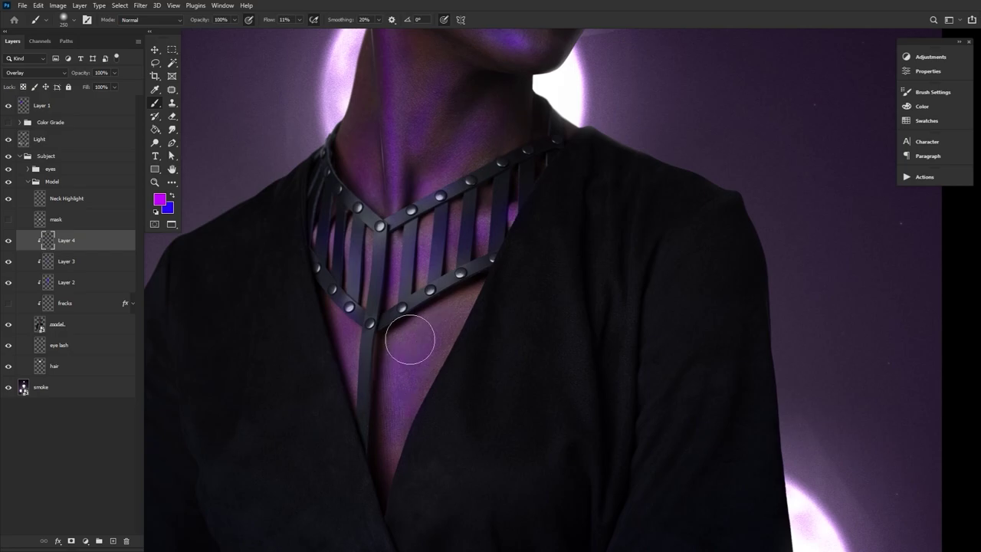
key("bracketright")
key("bracketright")
key("bracketright")
Strengthen the magenta light on the neck with a 200 px brush and reduce the brush to 125 px for the eye area.
scroll(487, 342, "up", 4)
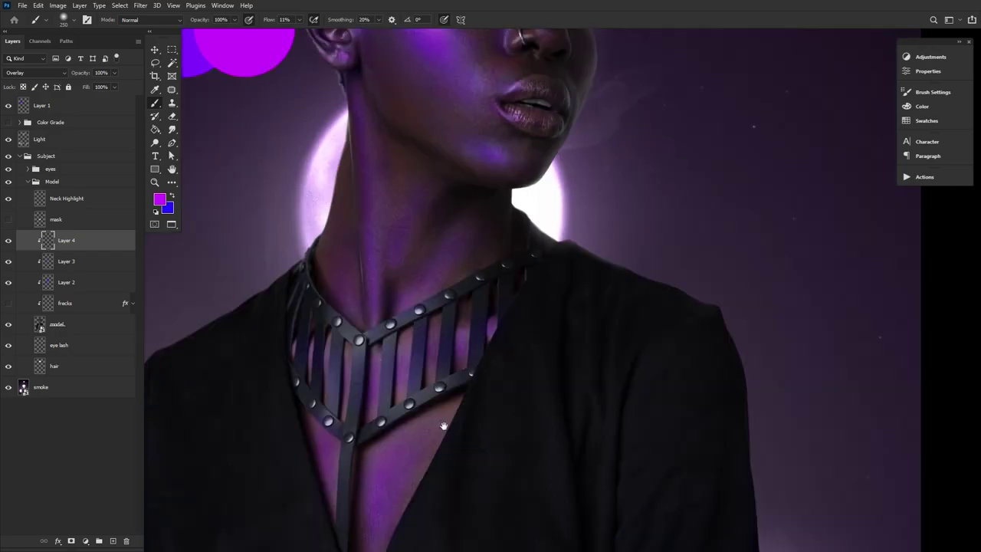
key("bracketleft")
key("bracketleft")
key("bracketleft")
key("bracketleft")
key("bracketleft")
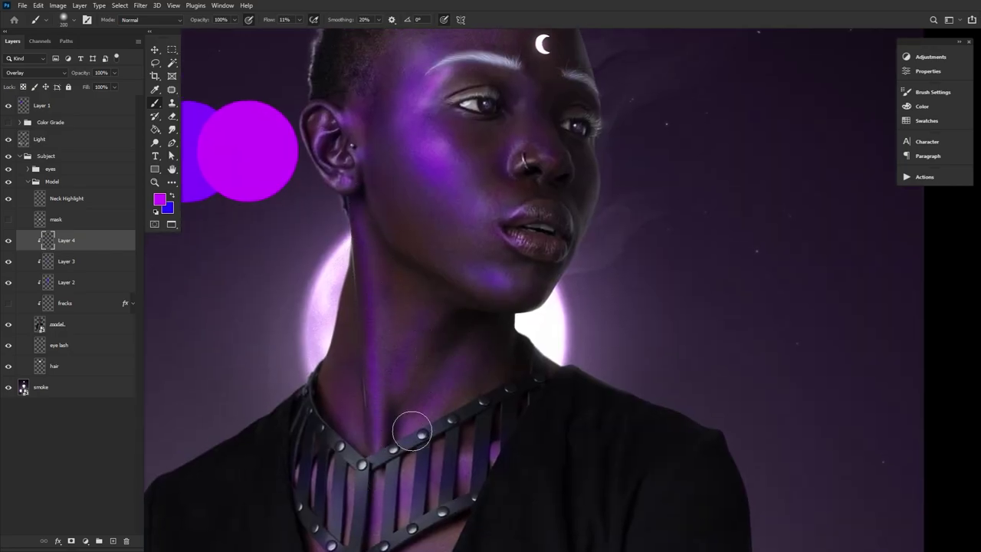
scroll(454, 514, "up", 4)
scroll(454, 513, "up", 1)
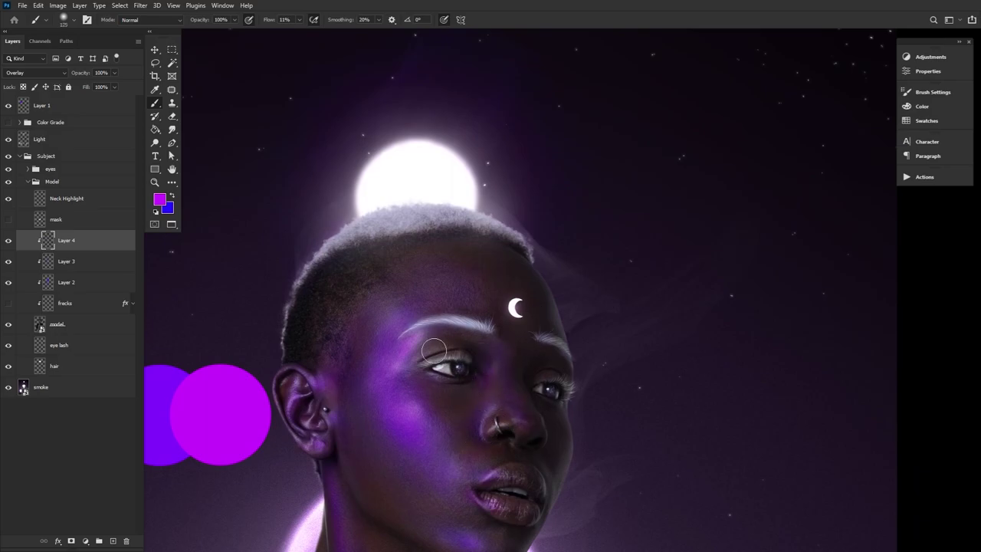
Sample the blue and touch up the side of the face near the ear on Layers 3 and 2, varying the brush size.
left_click(76, 261)
key("bracketright")
left_click(169, 405, "alt")
mouse_move(428, 422)
left_mouse_down()
mouse_move(413, 410)
mouse_move(355, 431)
left_mouse_up()
key("bracketright")
key("bracketright")
key("bracketright")
key("bracketright")
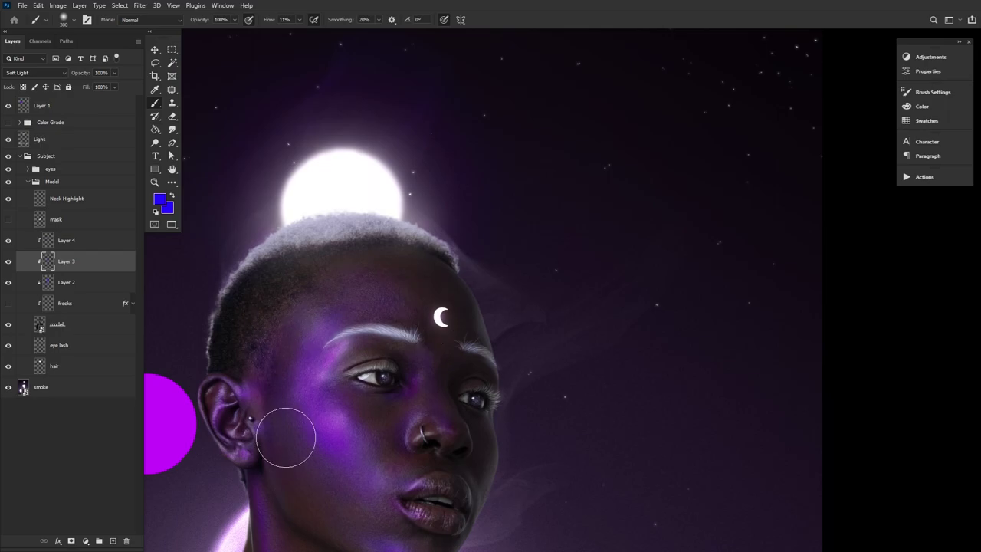
key("bracketleft")
key("bracketleft")
key("bracketleft")
key("bracketleft")
key("bracketleft")
key("bracketleft")
key("bracketleft")
key("alt+bracketleft")
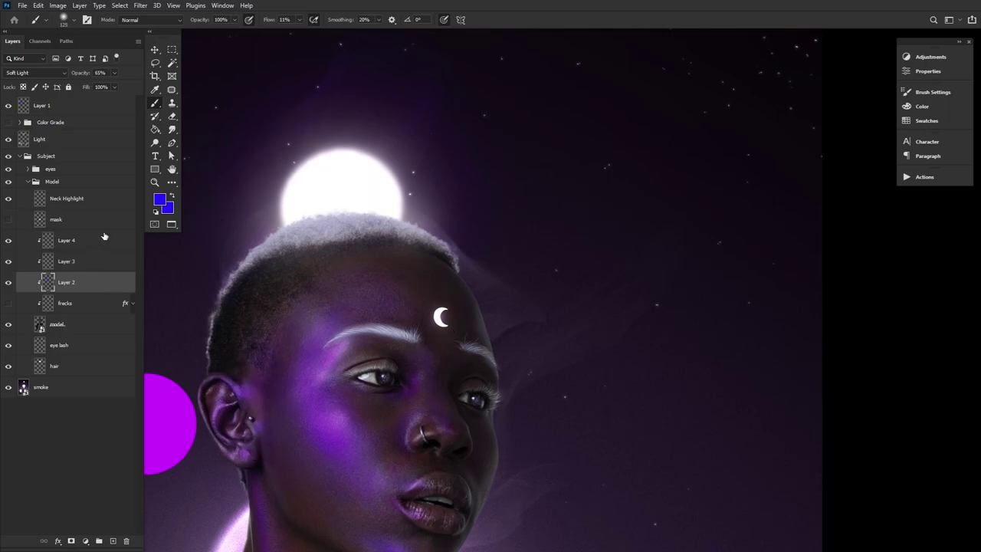
Sample the magenta again and paint more glow over the temple and outer brow on Layer 4 with a 400 px brush.
left_click(104, 240)
left_click(180, 396, "alt")
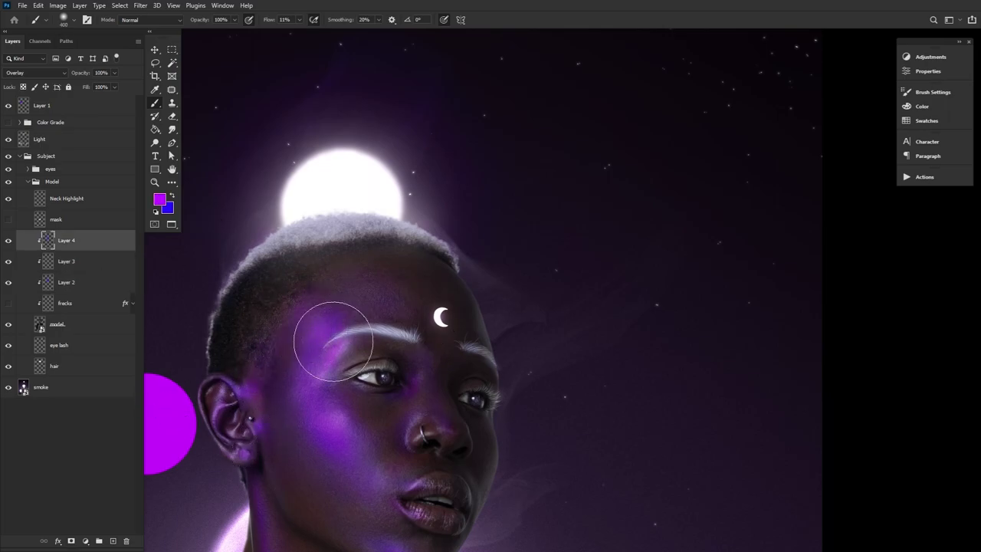
key("alt+bracketleft")
left_click_drag(392, 366, 533, 320)
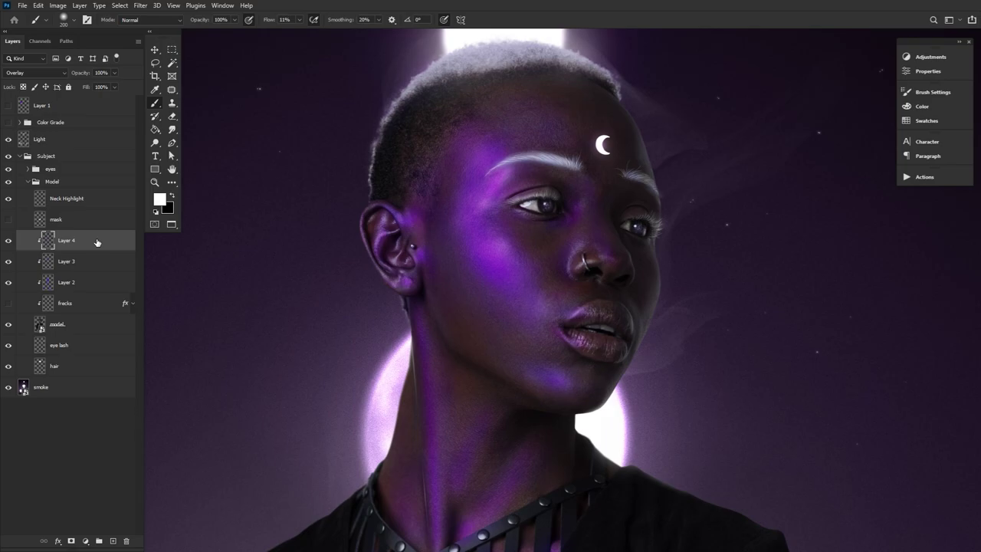
Add a new layer above Layer 4, clip it to the model and set its blend mode to Overlay.
left_click(112, 541)
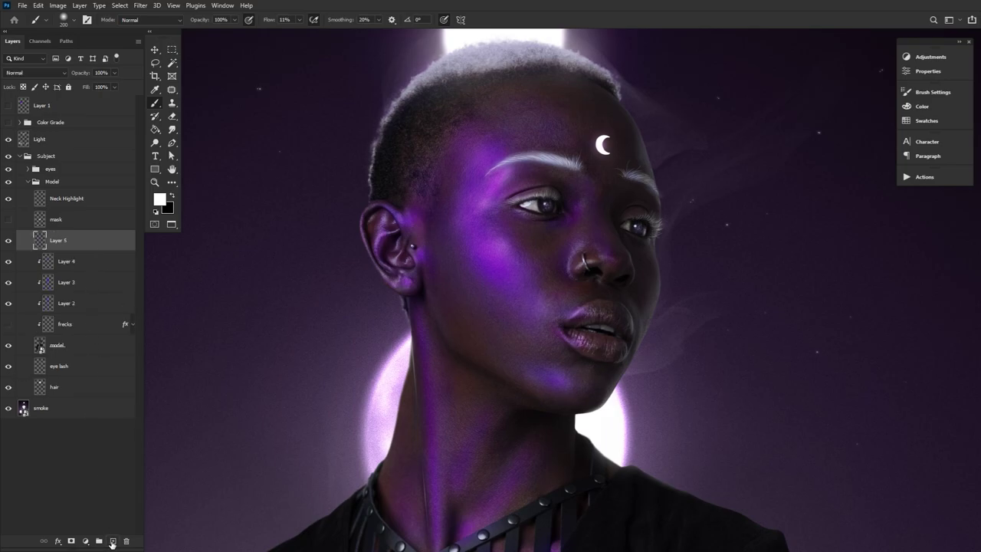
left_click(109, 247, "alt")
left_click(51, 77)
left_click(38, 200)
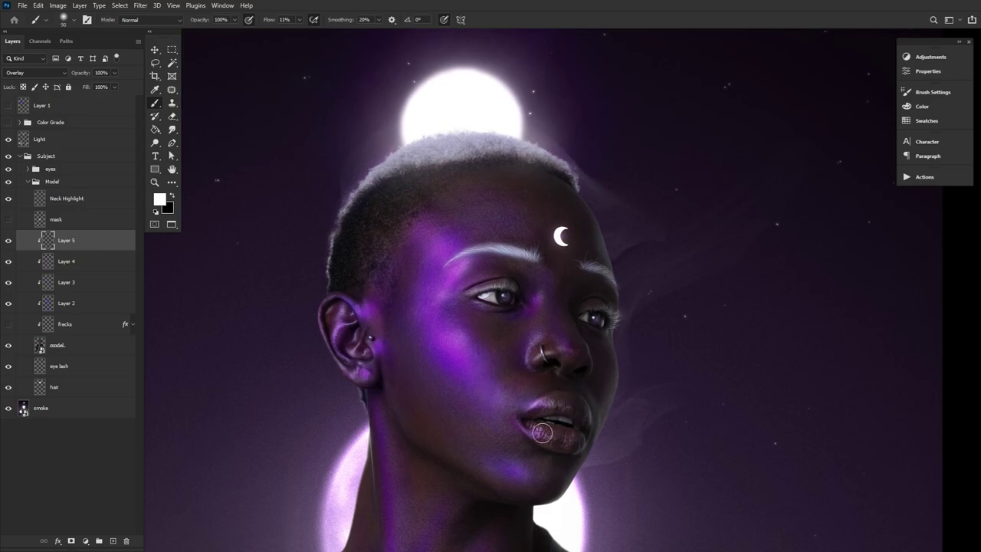
Brighten the lit side of the face with soft white light on Layer 5, enlarging the brush to 700 px.
key("bracketright")
key("bracketright")
key("bracketright")
key("bracketright")
key("bracketright")
key("bracketright")
key("bracketright")
key("bracketright")
key("bracketright")
key("bracketright")
key("bracketright")
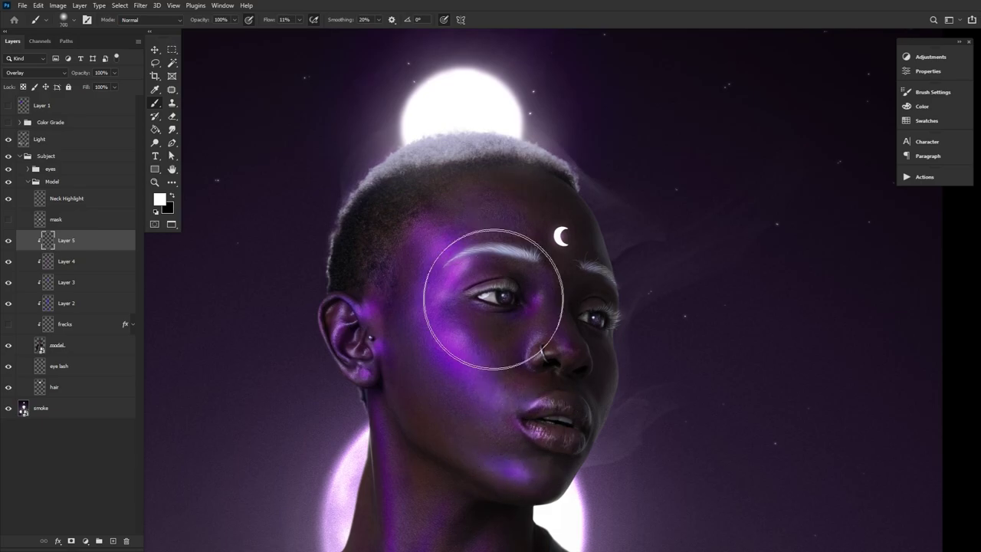
Paint soft white highlights on the neck and chest on Layer 5, reducing the brush for the neck and enlarging it for the chest.
scroll(493, 299, "down", 4)
key("bracketleft")
key("bracketleft")
key("bracketleft")
key("bracketleft")
key("bracketleft")
key("bracketleft")
key("bracketleft")
key("bracketleft")
key("bracketleft")
key("bracketright")
key("bracketright")
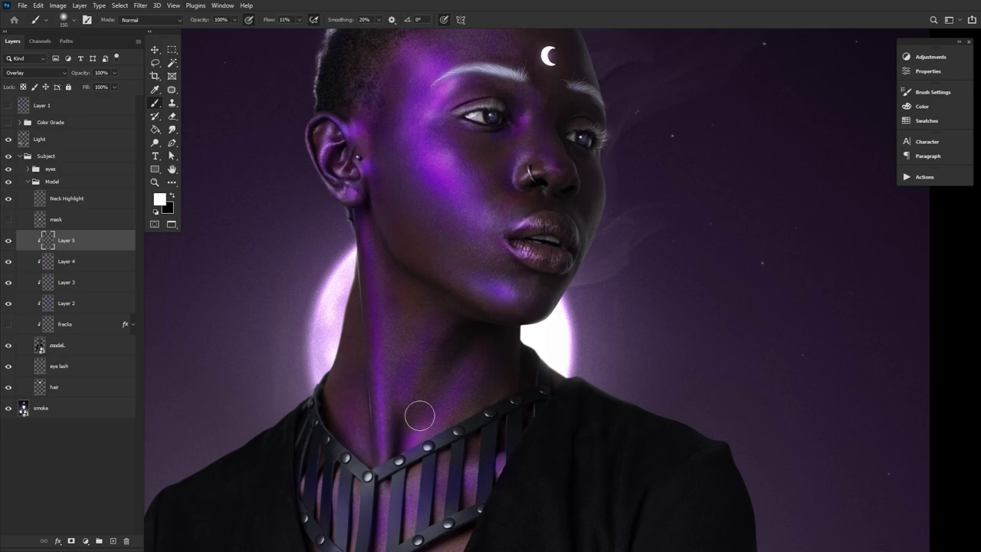
scroll(421, 350, "down", 3)
key("bracketright")
key("bracketright")
key("bracketright")
key("bracketright")
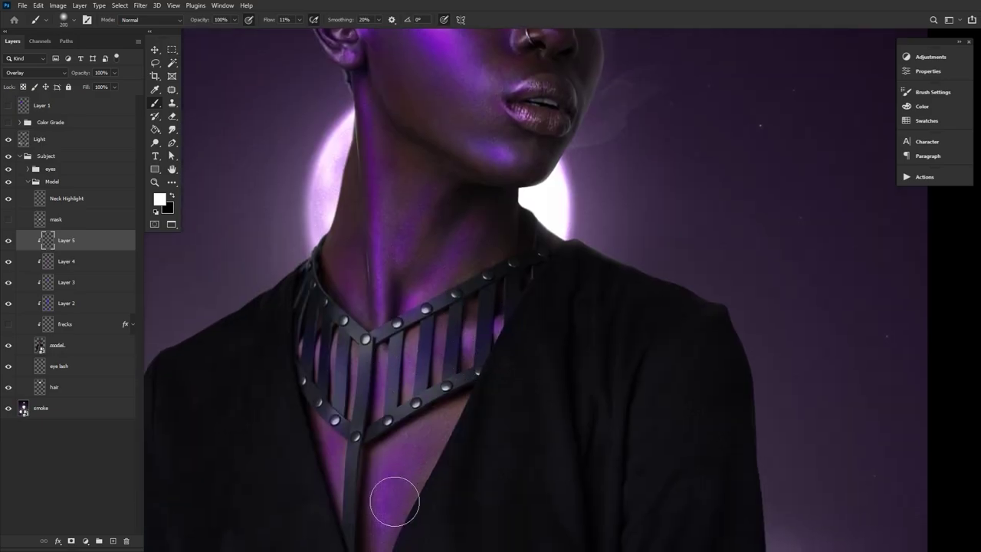
Add broad white glow over the chest and collar with a very large brush and refine the neck with a brush of about 80 px.
key("bracketright")
key("bracketright")
key("bracketright")
key("bracketright")
key("bracketright")
key("bracketright")
key("bracketright")
key("bracketright")
key("bracketright")
key("bracketright")
key("bracketright")
key("bracketright")
key("bracketright")
key("bracketright")
key("bracketright")
key("bracketright")
key("bracketright")
key("bracketright")
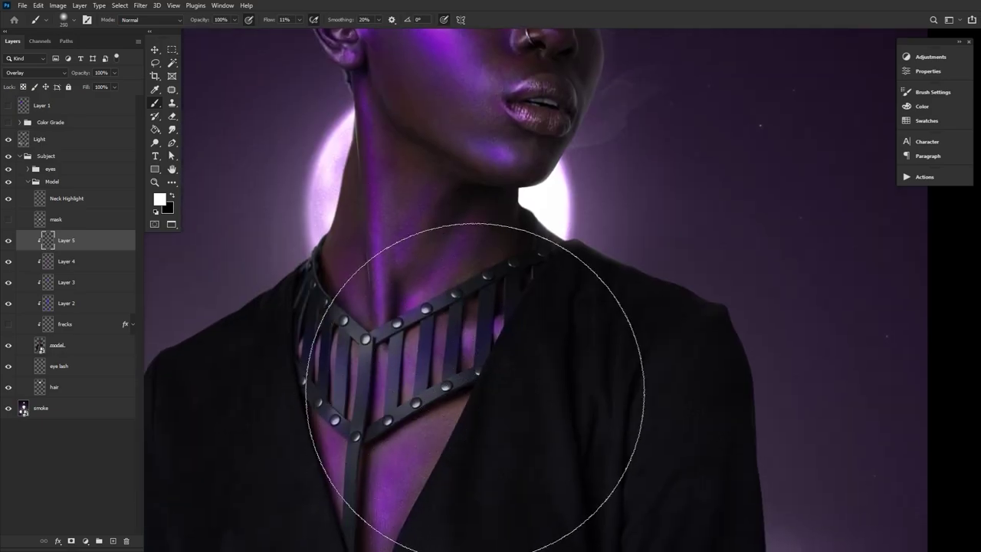
key("bracketleft")
key("bracketleft")
key("bracketleft")
key("bracketleft")
key("bracketleft")
key("bracketleft")
key("bracketleft")
key("bracketleft")
key("bracketleft")
key("bracketleft")
key("bracketleft")
key("bracketleft")
key("bracketleft")
key("bracketleft")
key("bracketleft")
key("bracketleft")
key("bracketleft")
key("bracketleft")
key("bracketleft")
key("bracketleft")
key("bracketright")
key("bracketright")
key("bracketleft")
key("bracketleft")
key("bracketleft")
key("bracketleft")
key("bracketleft")
key("bracketleft")
key("bracketleft")
key("bracketleft")
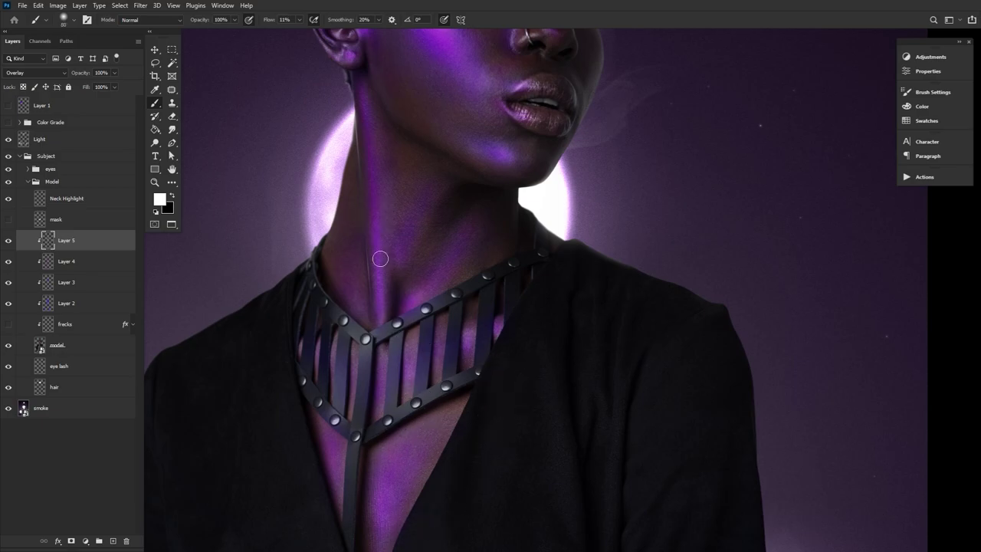
Highlight the chin with a 125 px brush on Layer 5 and reduce the brush to 15 px for fine facial details such as the lips.
left_click_drag(509, 159, 450, 468)
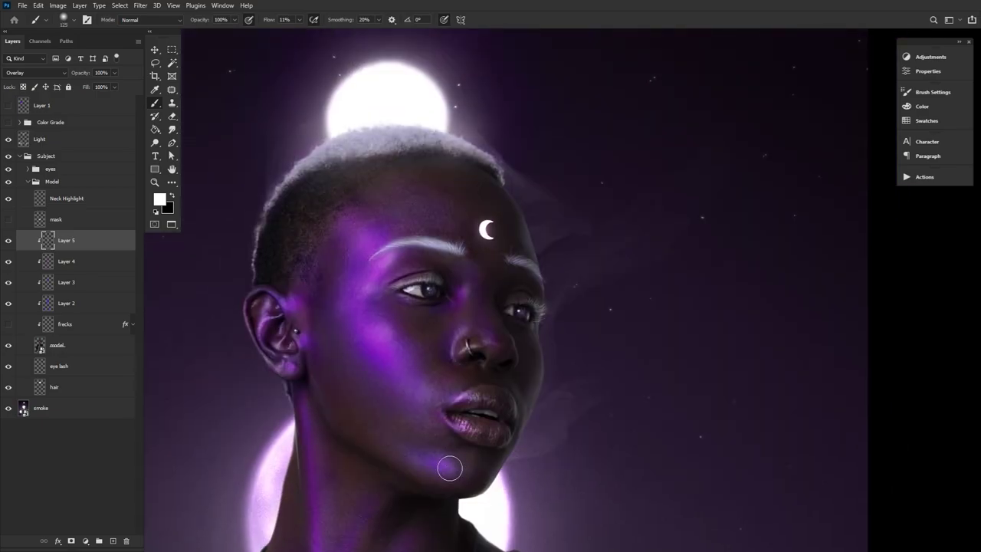
key("bracketright")
key("bracketright")
key("bracketright")
key("bracketright")
key("bracketleft")
key("bracketleft")
key("bracketleft")
key("bracketleft")
key("bracketleft")
key("bracketleft")
key("bracketleft")
key("bracketleft")
key("bracketleft")
key("bracketleft")
key("bracketleft")
key("bracketleft")
Add a Curves adjustment above Layer 5, move its white point to input 208, and clip it to the model.
left_click(929, 59)
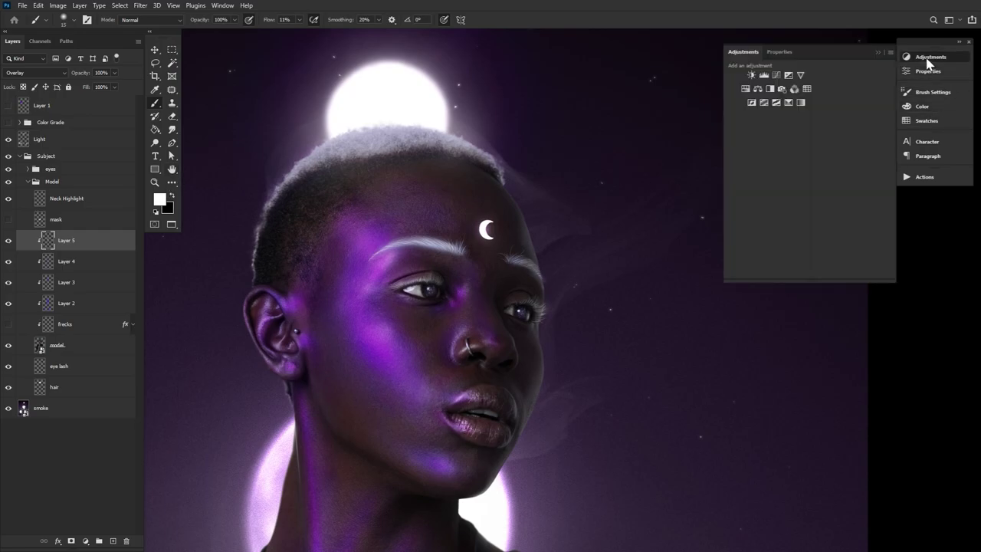
left_click(776, 74)
left_click_drag(879, 111, 855, 109)
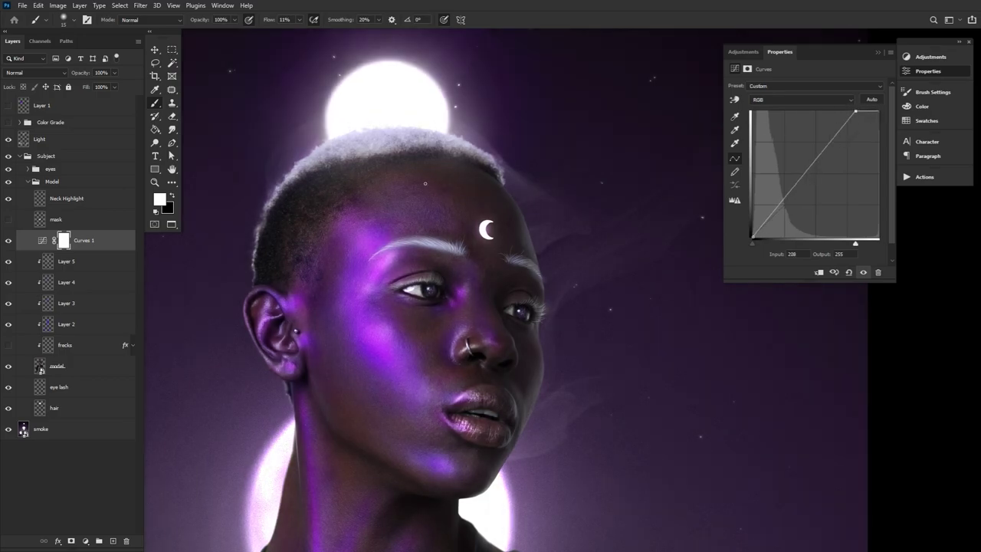
left_click(103, 253, "alt")
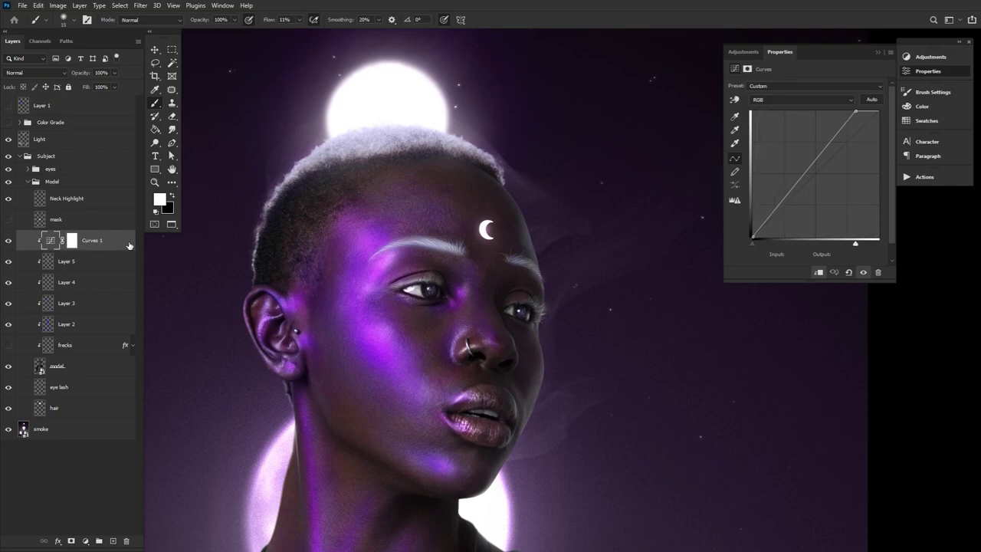
Split the Curves layer's Blend If underlying shadow threshold to 25 / 89, compare with the preview, and apply the blending options.
double_click(128, 245)
left_click_drag(740, 159, 641, 163)
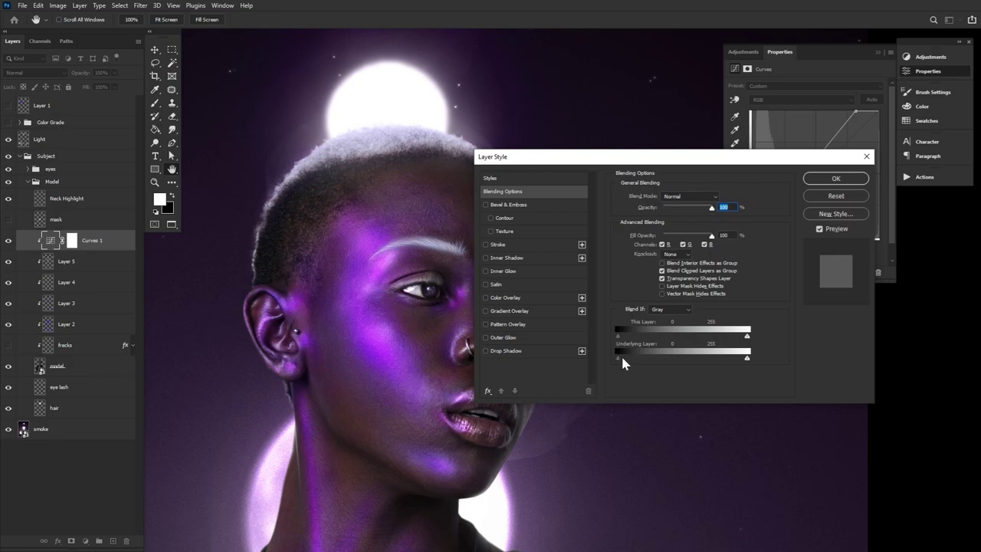
left_click_drag(646, 358, 660, 360)
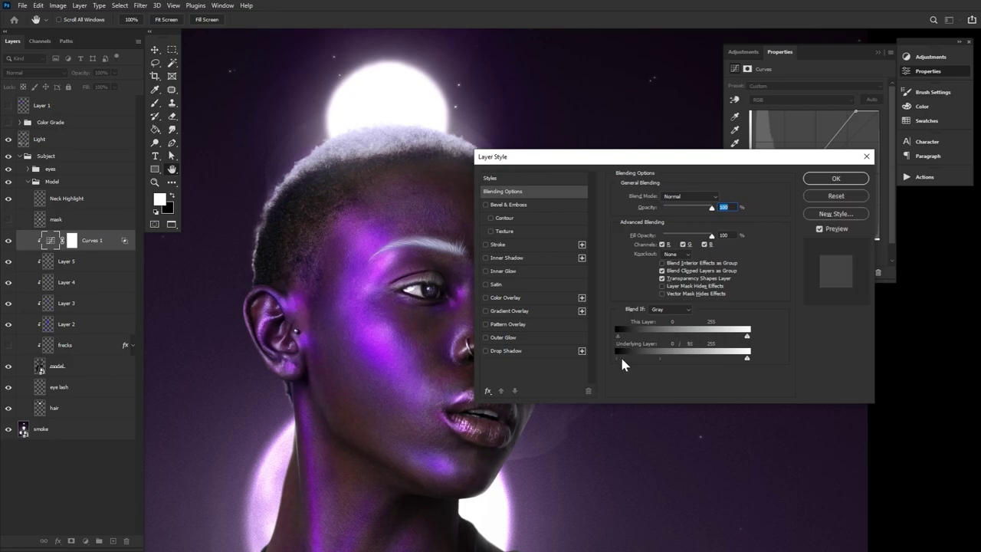
left_click_drag(626, 357, 635, 357)
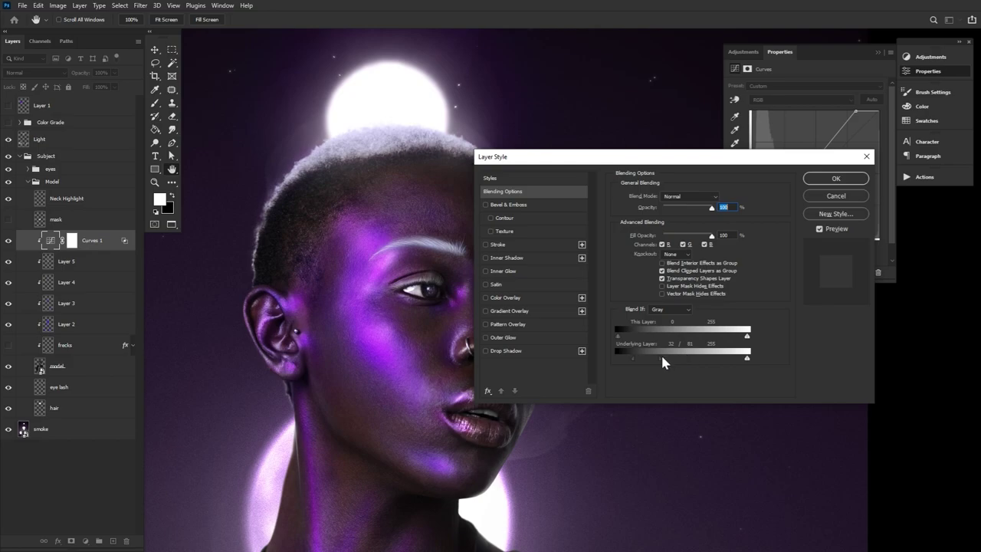
mouse_move(665, 359)
left_mouse_down()
mouse_move(643, 360)
mouse_move(664, 359)
left_mouse_up()
left_click(830, 230)
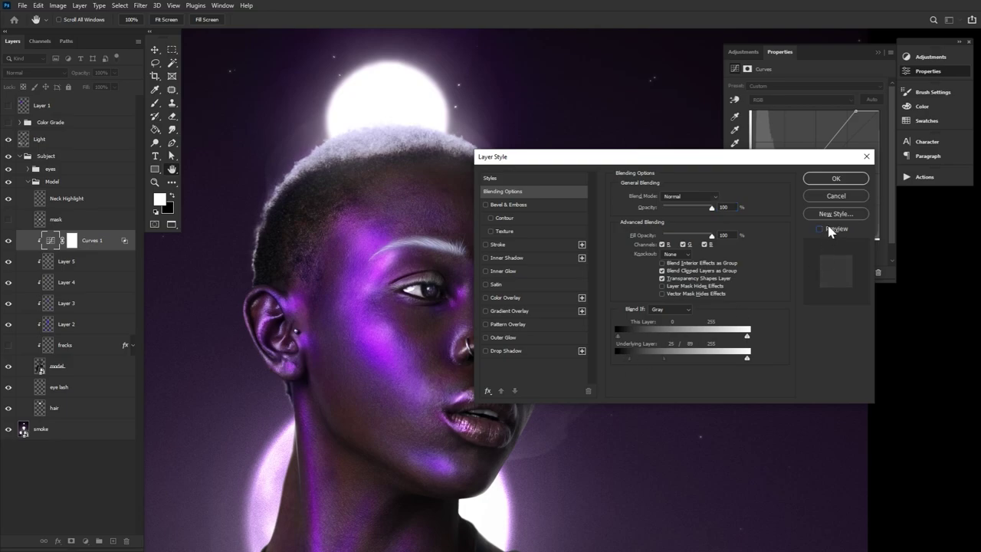
left_click(835, 179)
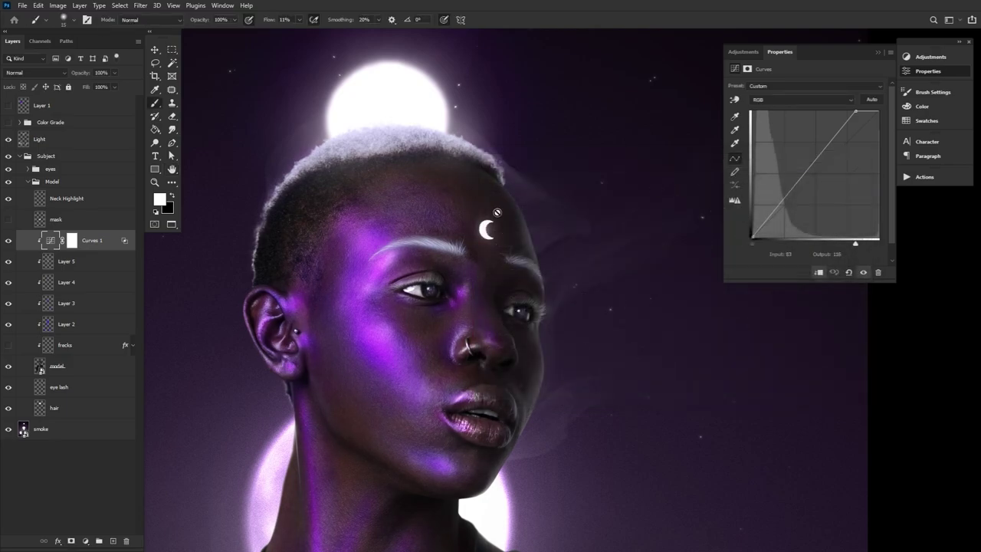
Invert the Curves mask to black and paint the brightening back onto the facial highlights in white, varying the brush between 300 and 100 px.
left_click(72, 241)
key("ctrl+i")
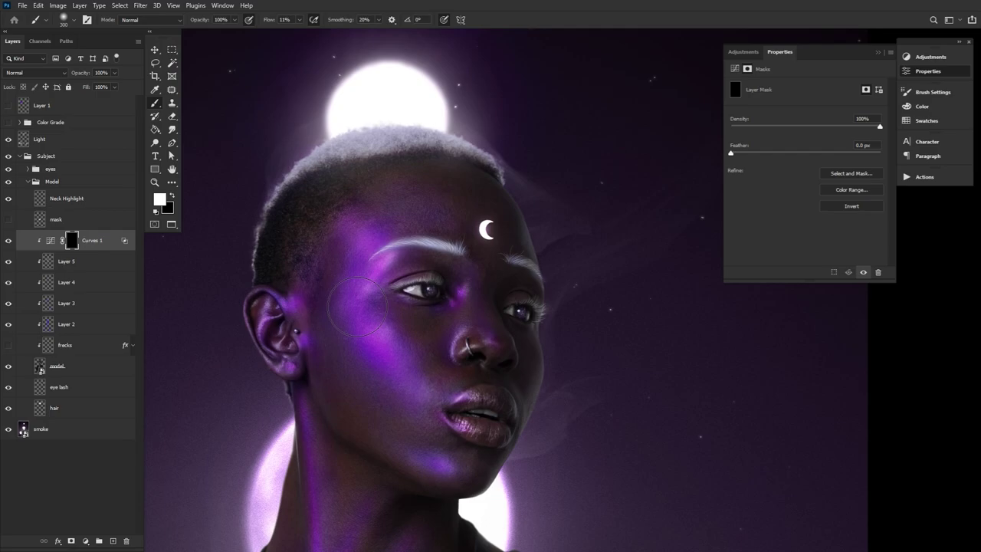
key("[")
key("[")
key("[")
key("[")
key("[")
key("[")
key("[")
key("[")
key("[")
key("[")
key("[")
key("[")
key("[")
key("]")
key("]")
key("]")
key("]")
key("]")
key("]")
key("]")
key("]")
key("]")
key("]")
key("]")
key("]")
key("[")
key("[")
key("[")
key("[")
key("[")
key("[")
key("[")
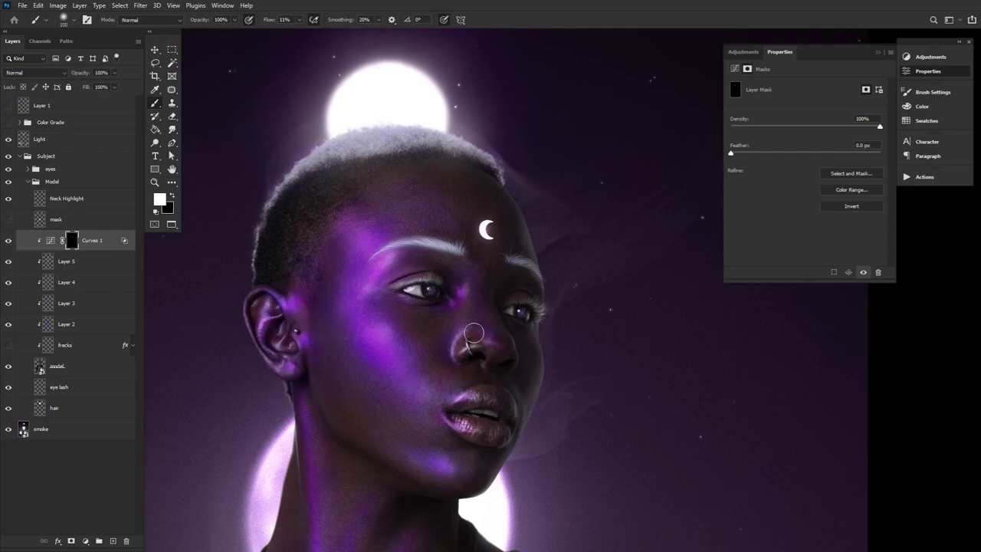
Paint white on the Curves mask over the neck and chest highlights with a larger brush, reducing it again for the face.
scroll(306, 235, "down", 5)
key("bracketright")
key("bracketright")
key("bracketright")
key("bracketright")
key("bracketright")
scroll(396, 321, "down", 5)
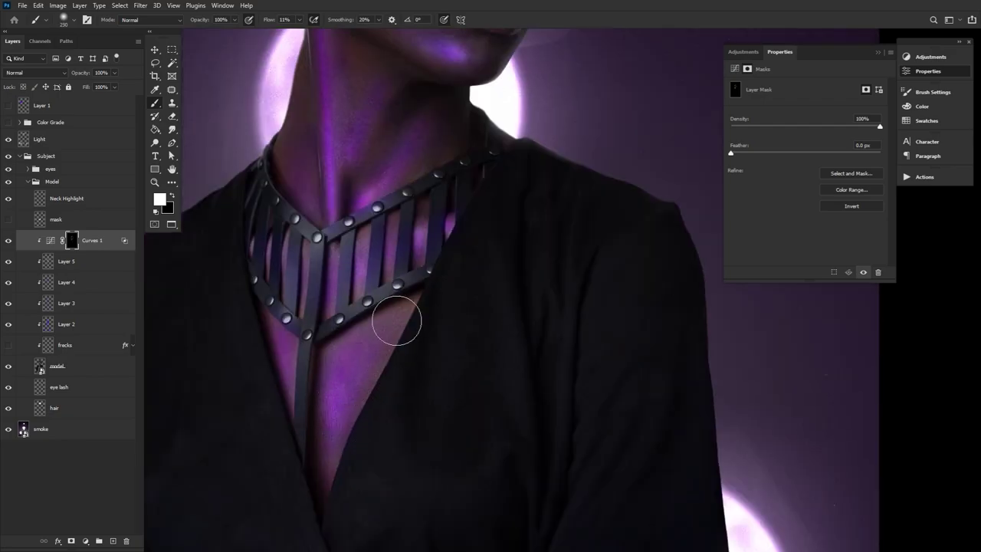
scroll(291, 329, "up", 5)
key("bracketleft")
key("bracketleft")
key("bracketleft")
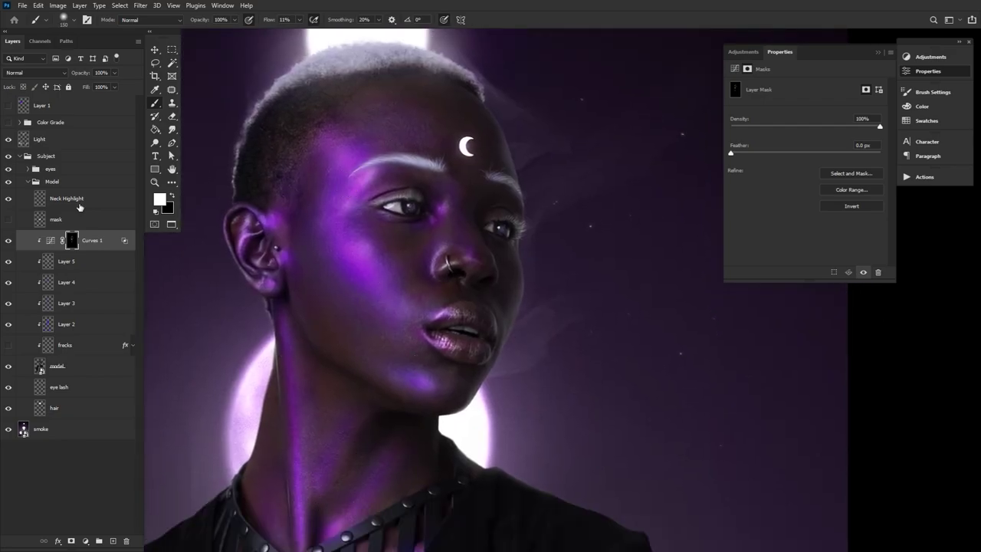
Duplicate the Curves 1 layer, delete the copy's mask, and give it a new mask inverted to black.
key("ctrl+j")
right_click(72, 242)
left_click(103, 262)
left_click(71, 541)
key("ctrl+i")
Configure a small 3 px hard round brush with 1000% spacing and scattering of 1000%, keeping Shape Dynamics on.
key("bracketleft")
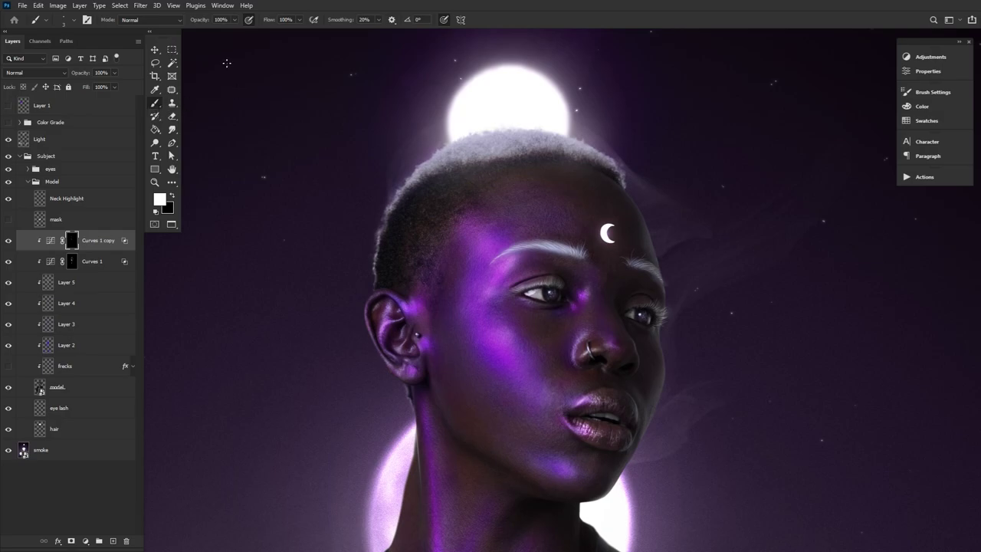
left_click(223, 5)
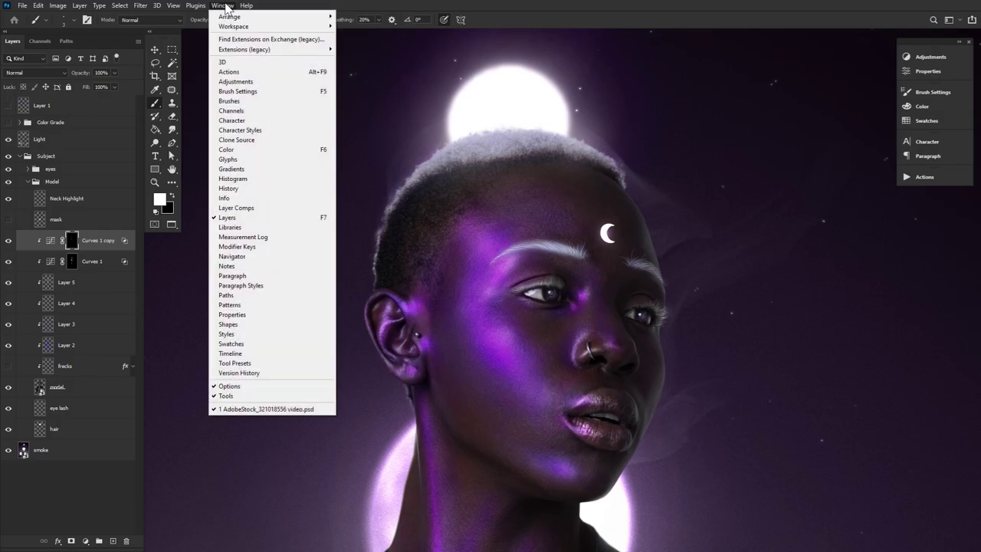
left_click(244, 94)
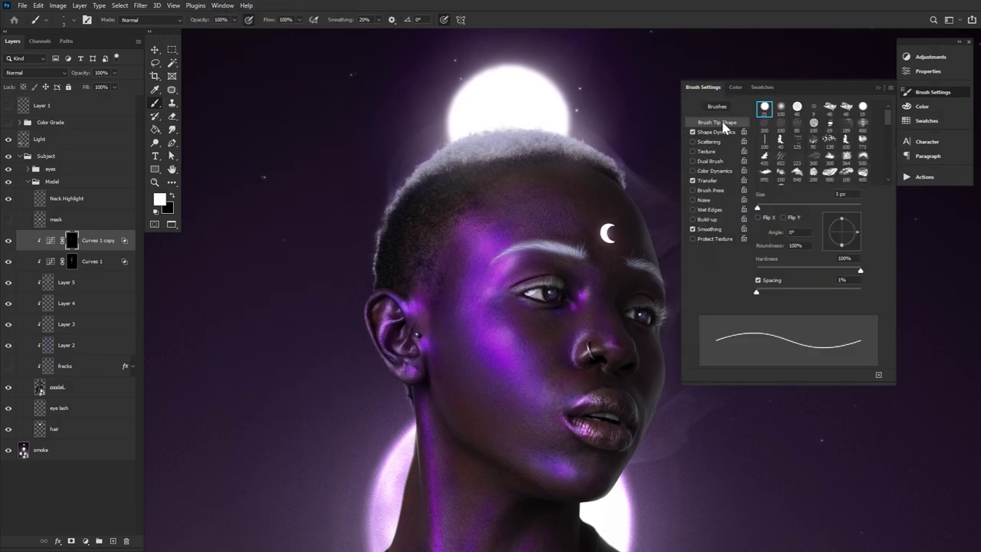
left_click_drag(769, 289, 860, 290)
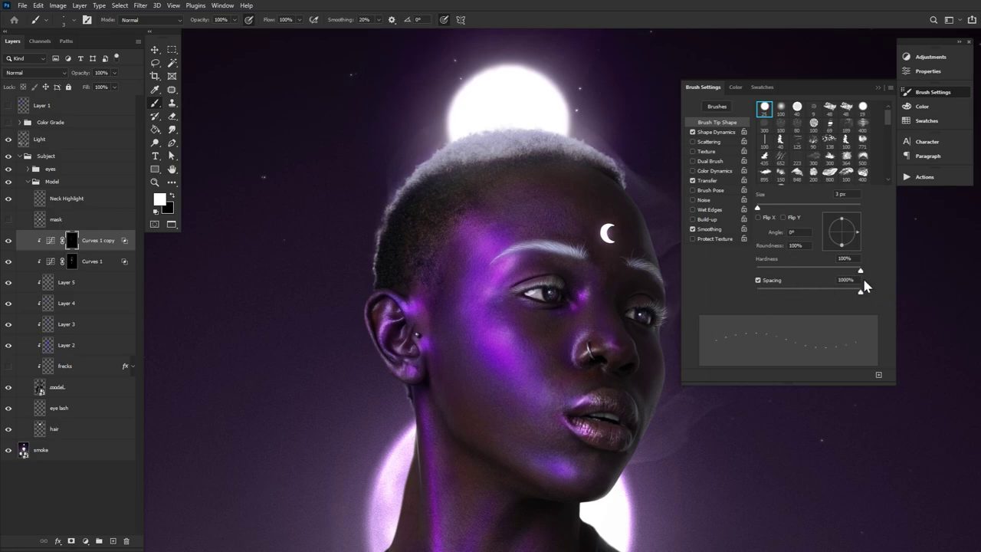
left_click(716, 131)
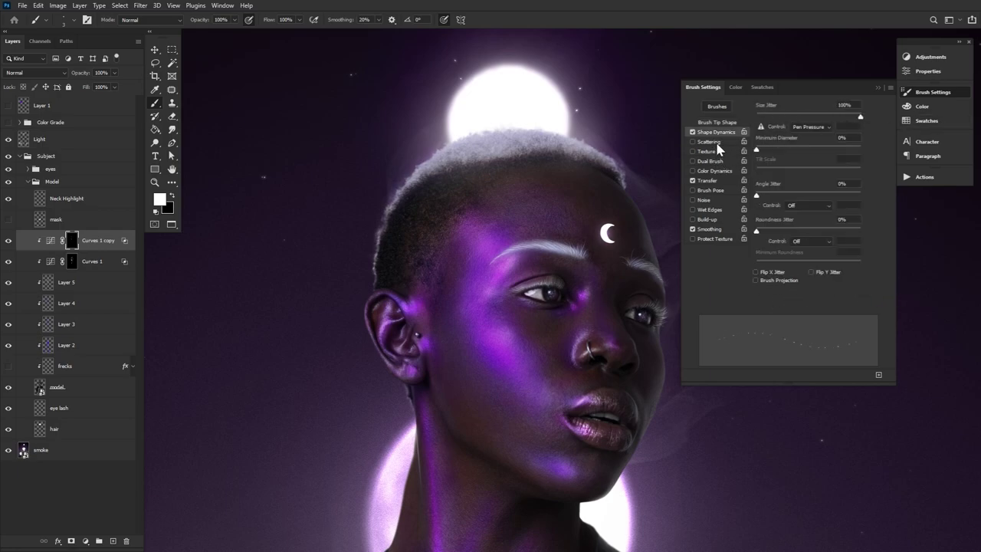
left_click(718, 143)
left_click_drag(772, 119, 858, 117)
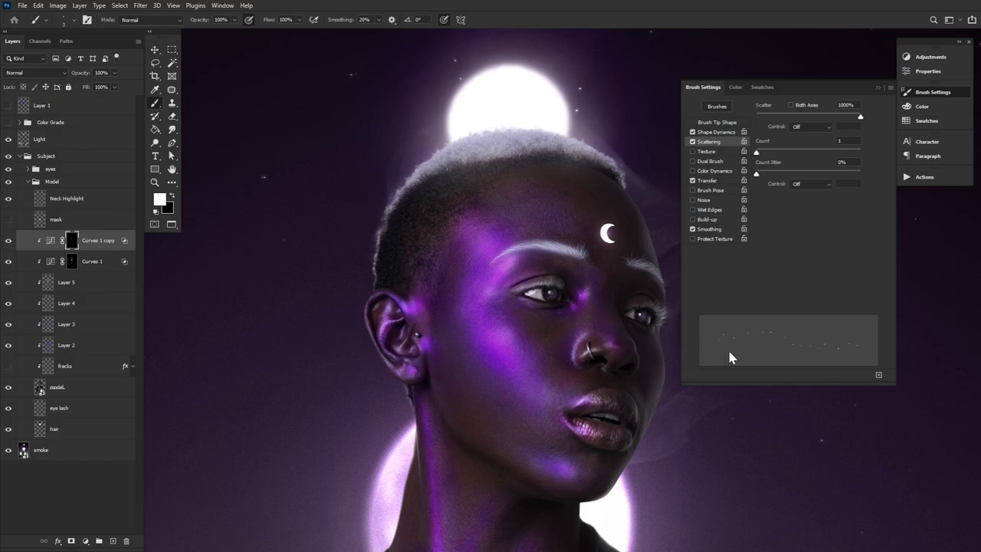
Save the scattered brush with its tool settings as a new preset named Hard Round 3 1, and close the brush settings.
left_click(880, 376)
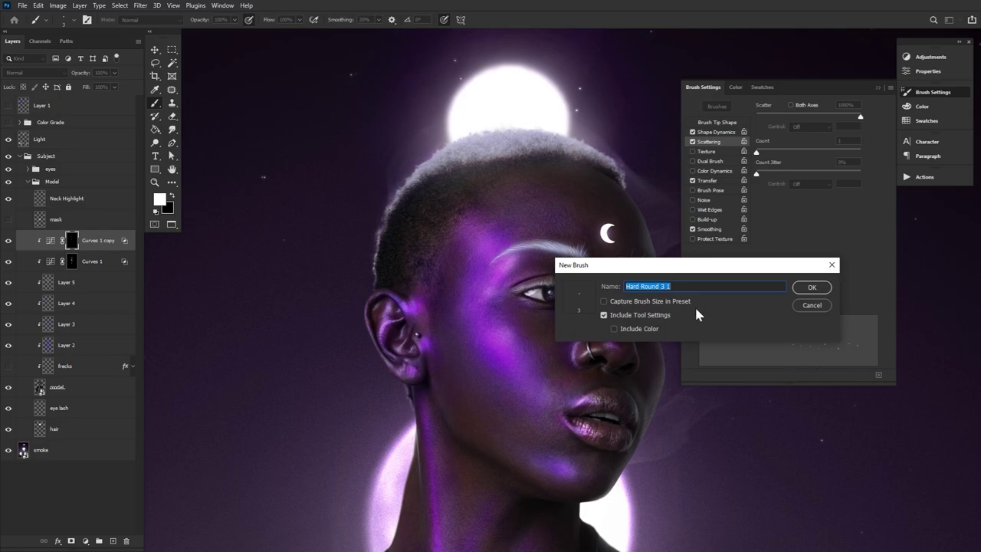
left_click(644, 303)
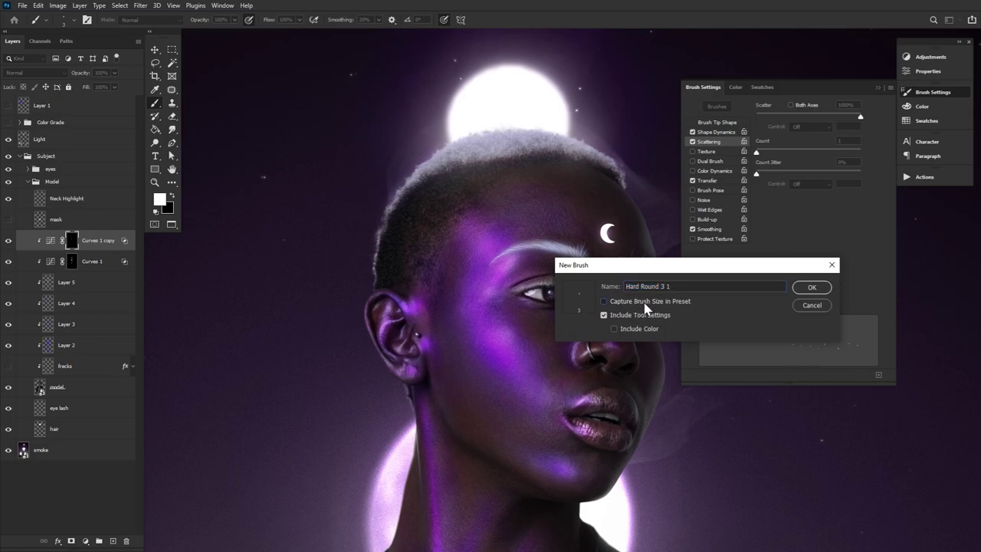
left_click(808, 287)
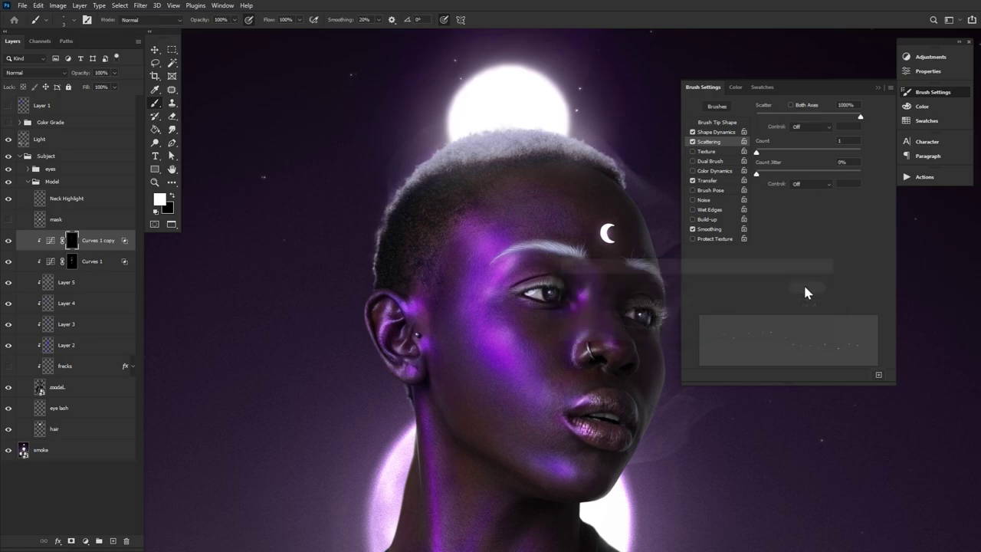
left_click(925, 95)
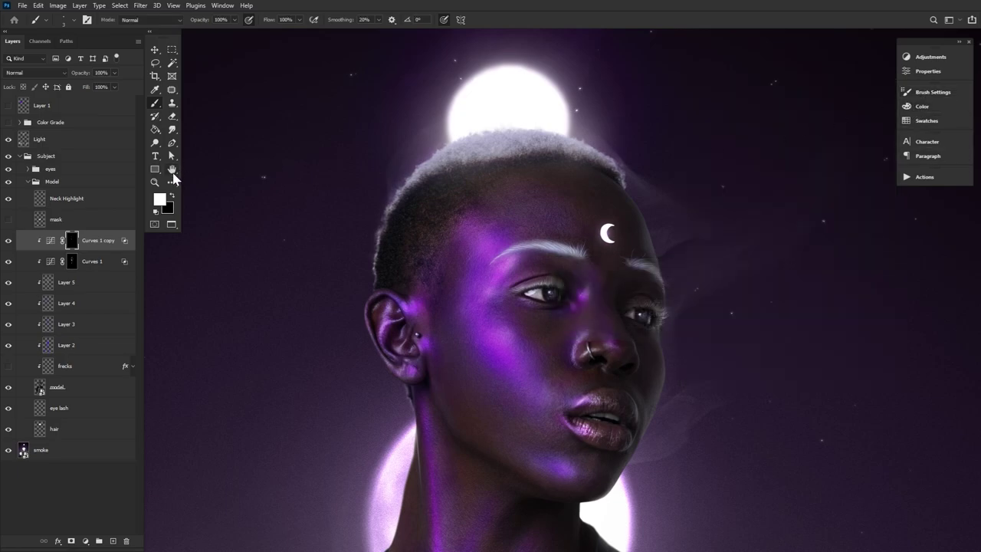
Add a new layer, clip it into the stack between Curves 1 and Layer 5, and show the Color Grade group.
left_click(114, 541)
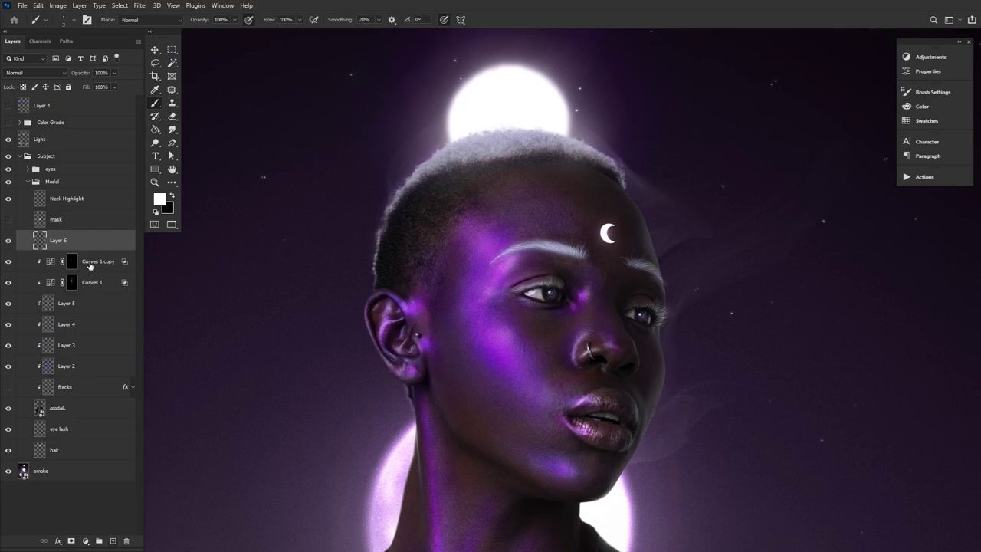
left_click_drag(100, 244, 92, 285)
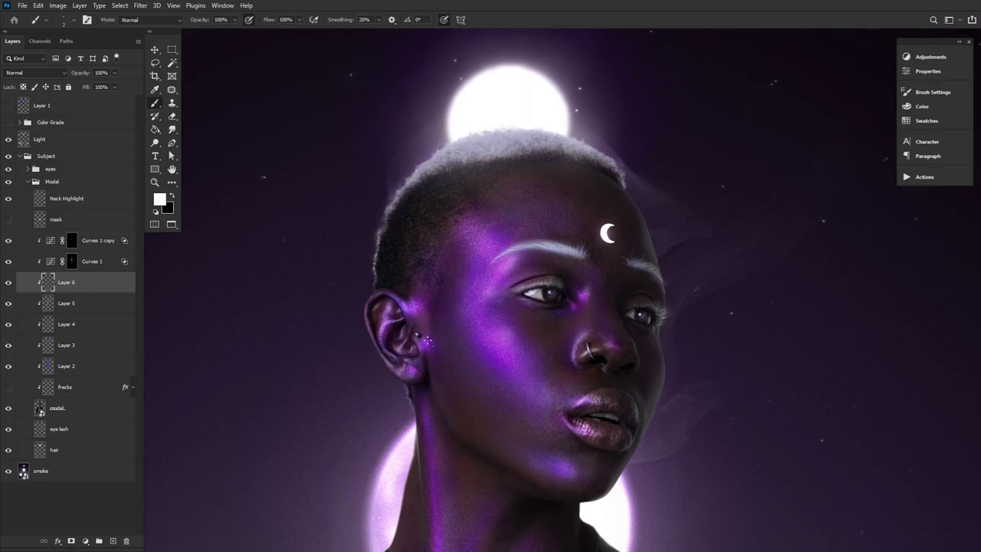
left_click(9, 121)
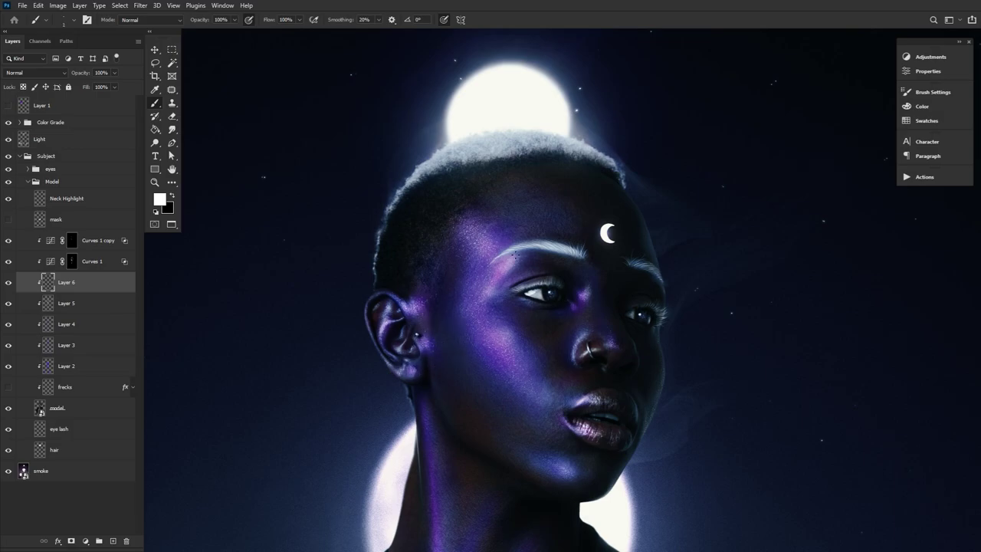
Paint fine white sparkle over the face, neck and chest highlights on Layer 6 with the scattered brush.
scroll(557, 313, "down", 3)
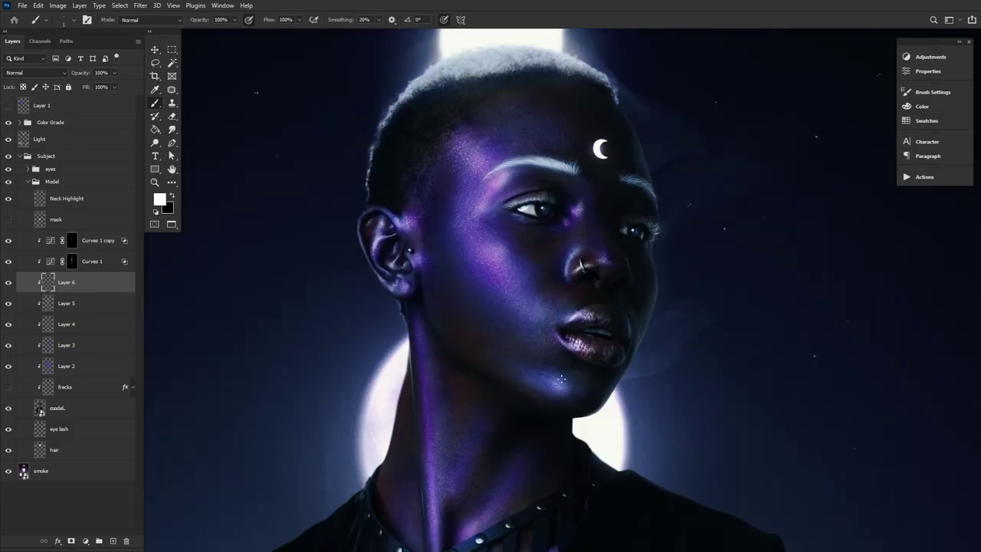
scroll(512, 305, "down", 3)
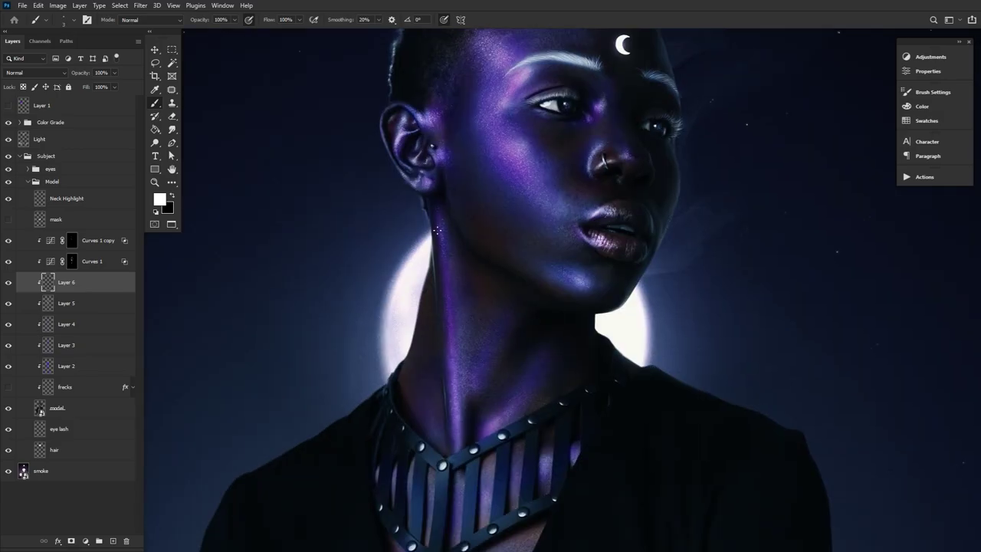
scroll(489, 479, "down", 5)
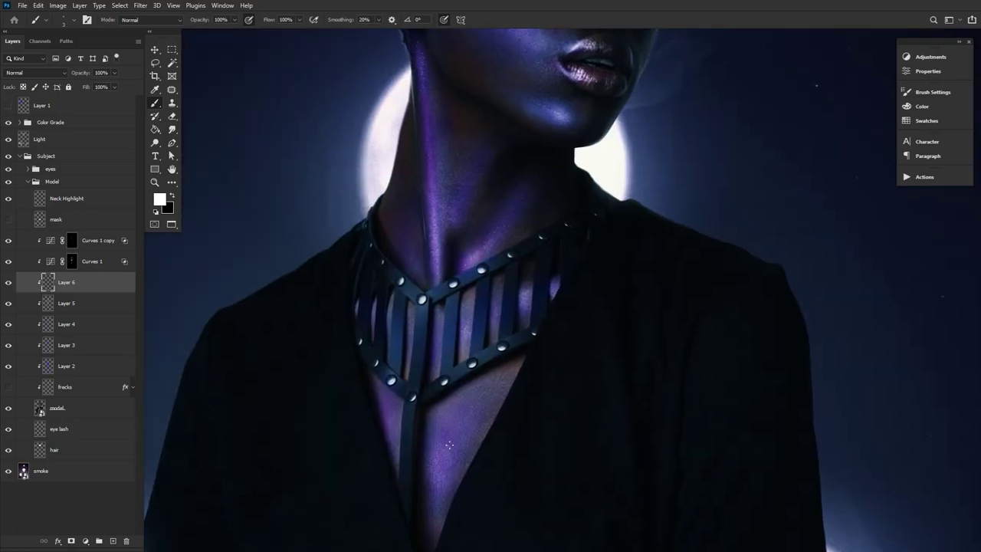
scroll(497, 409, "up", 9)
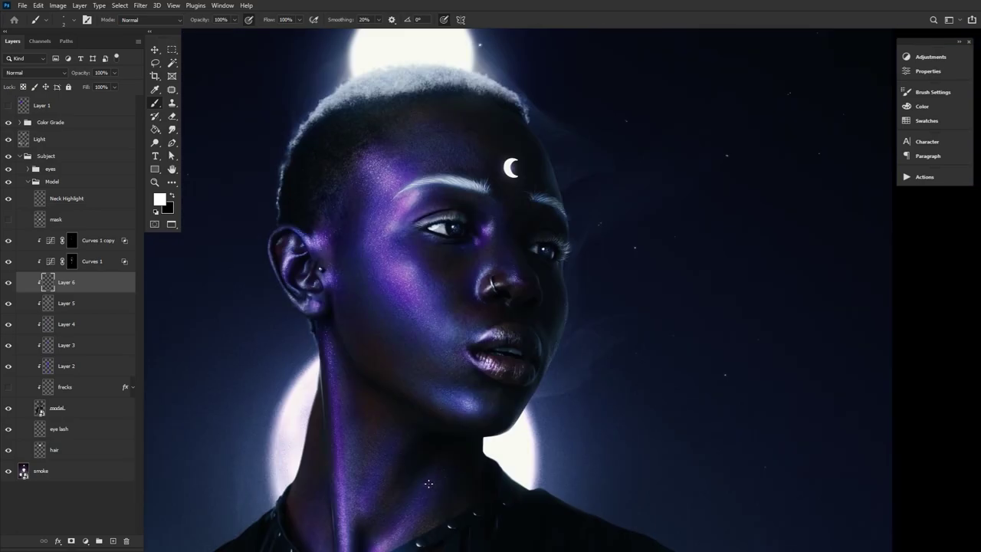
scroll(428, 483, "down", 3)
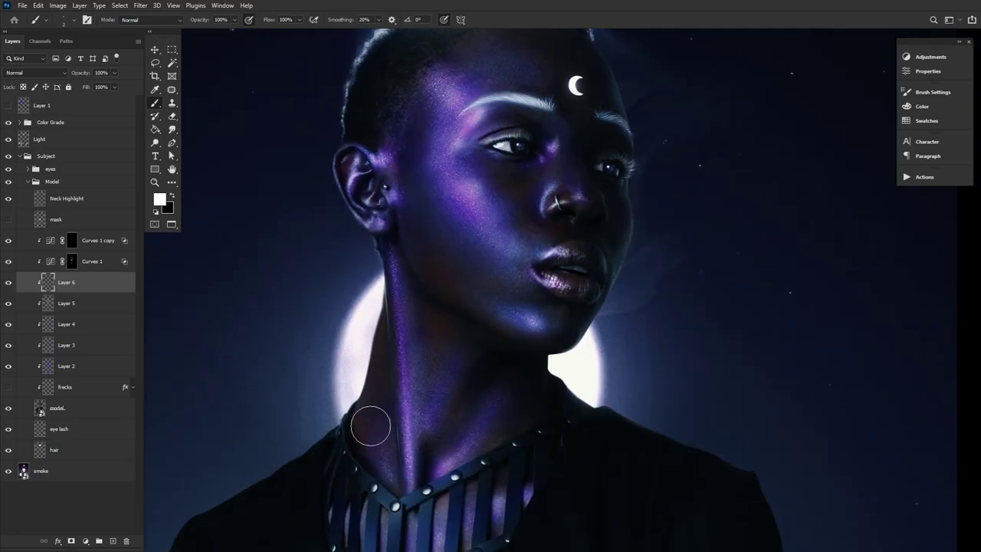
left_click_drag(545, 324, 515, 516)
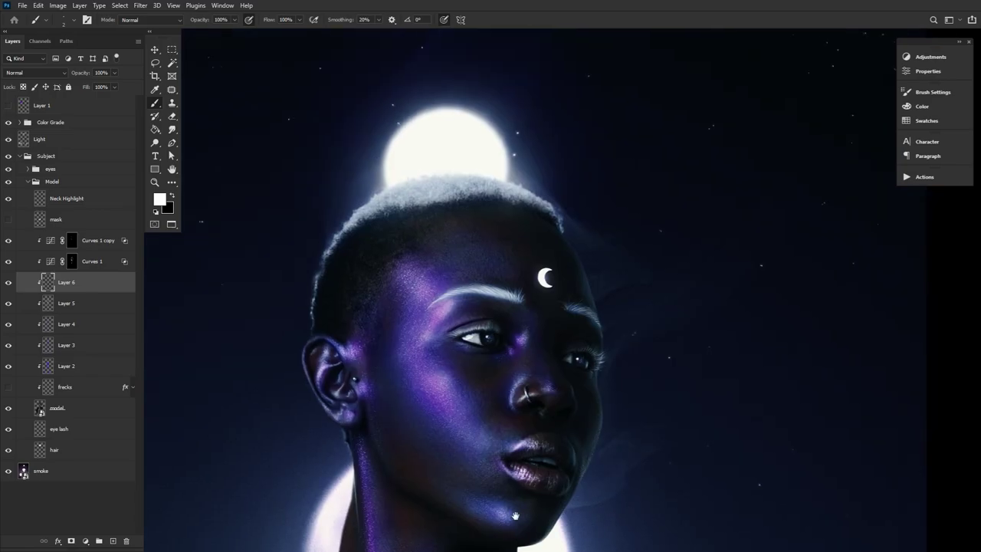
Rotate the canvas view and brush more fine sparkle onto the neck and the skin around the collar.
key("r")
left_click_drag(483, 199, 492, 388)
left_click_drag(580, 219, 495, 404)
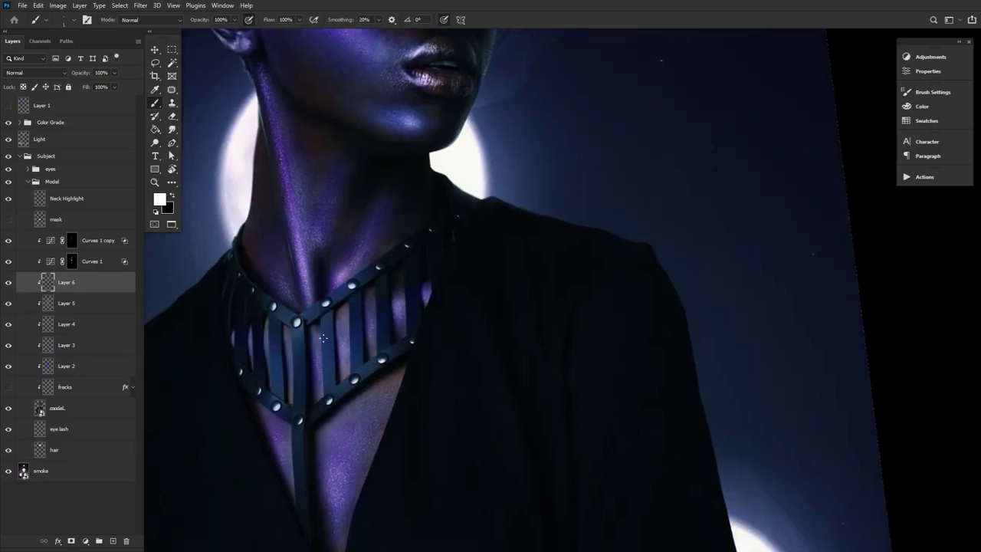
left_click(173, 129)
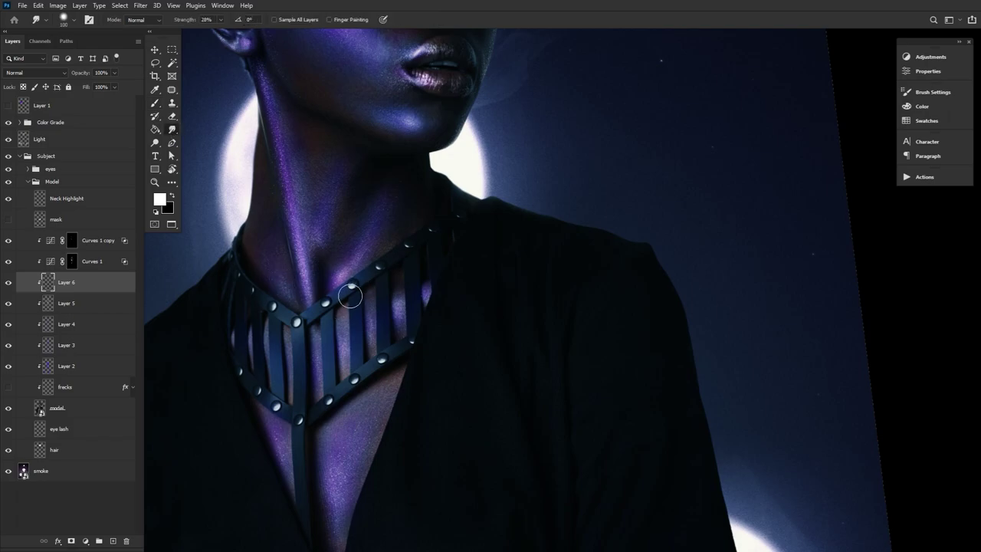
key("b")
Dot larger white sparkles along the neck highlights with a slightly bigger scattered brush, and straighten the rotated canvas view.
left_click_drag(263, 77, 347, 356)
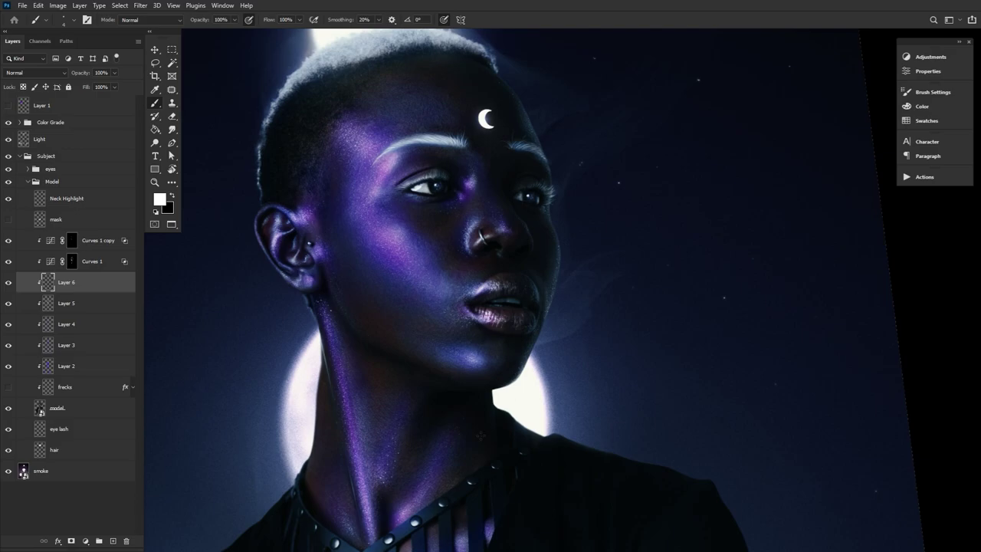
left_click(392, 472)
key("ctrl+space")
left_click(382, 508)
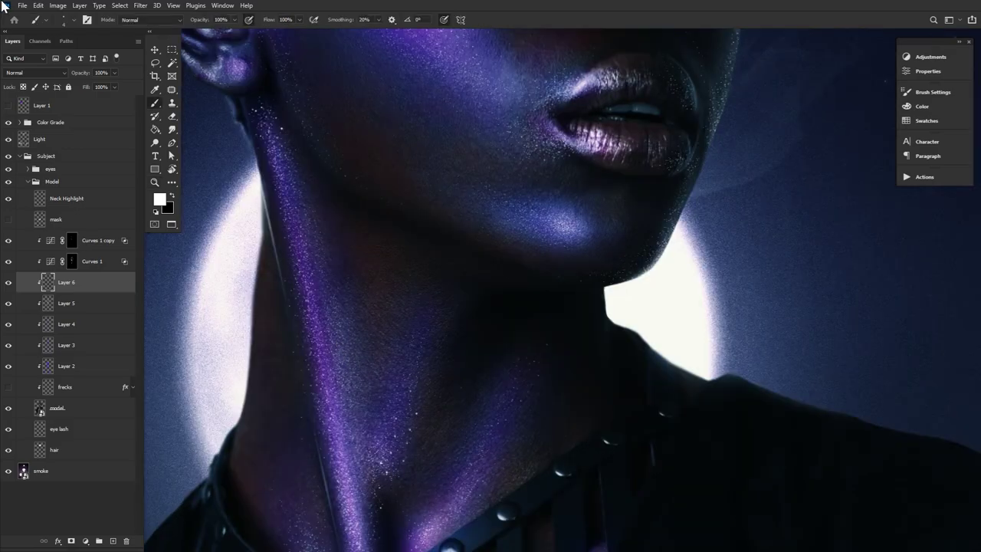
key("ctrl+space")
left_click_drag(341, 227, 283, 227)
left_click_drag(337, 134, 367, 271)
key("b")
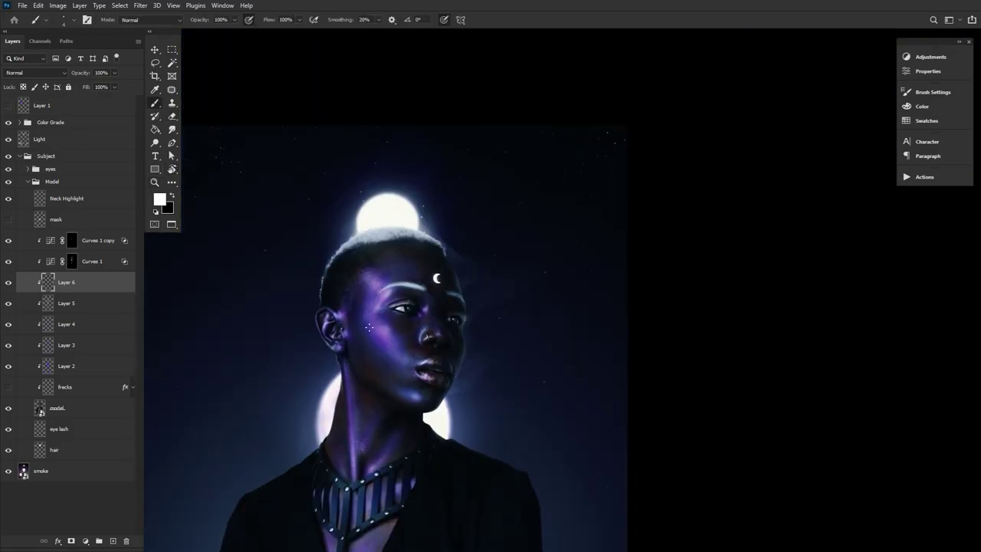